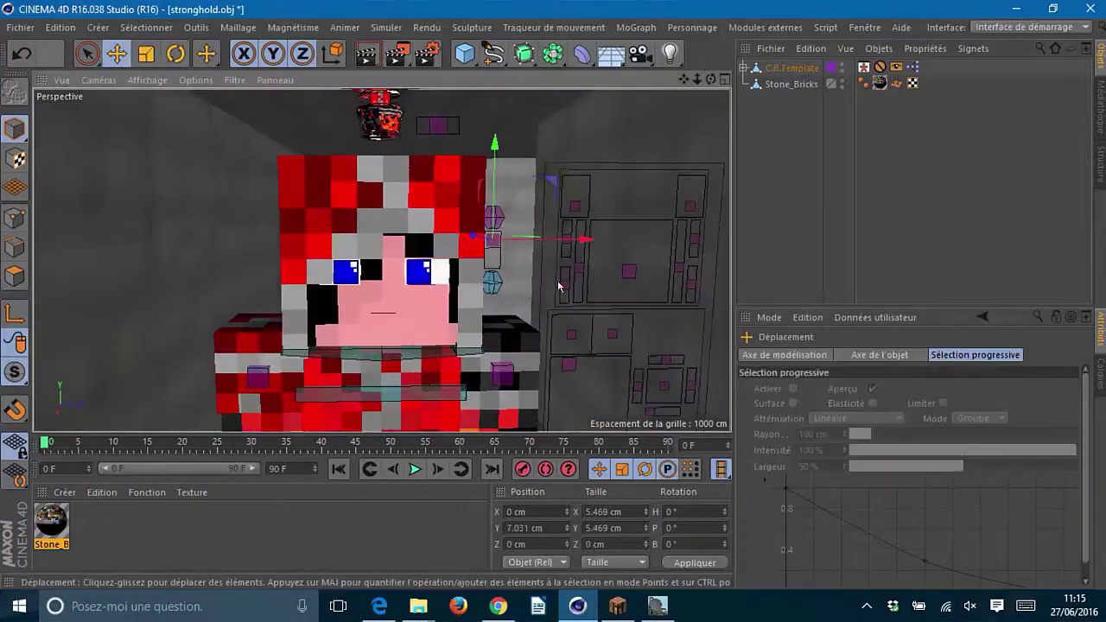
Step: Shut the red character's right eye by raising BlinkRight from 10.5 to 25 cm
{"action": "left_click_drag", "start_coordinate": [568, 242], "coordinate": [572, 200]}
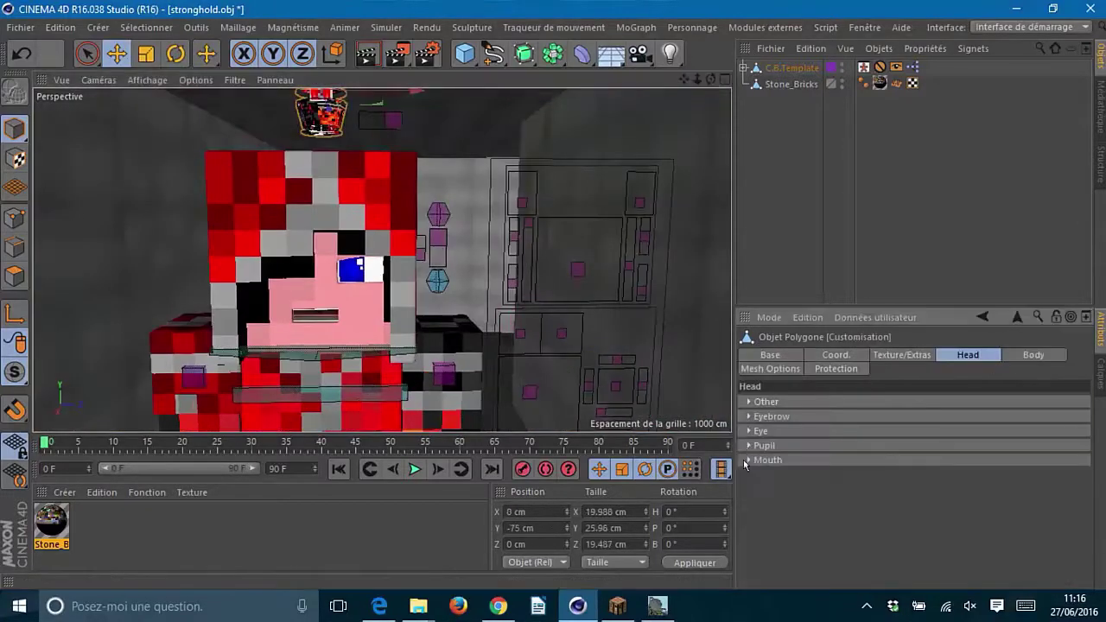
Step: Select the C.U.MouthLeft controller to start reshaping the red character's mouth
{"action": "left_click", "coordinate": [562, 335]}
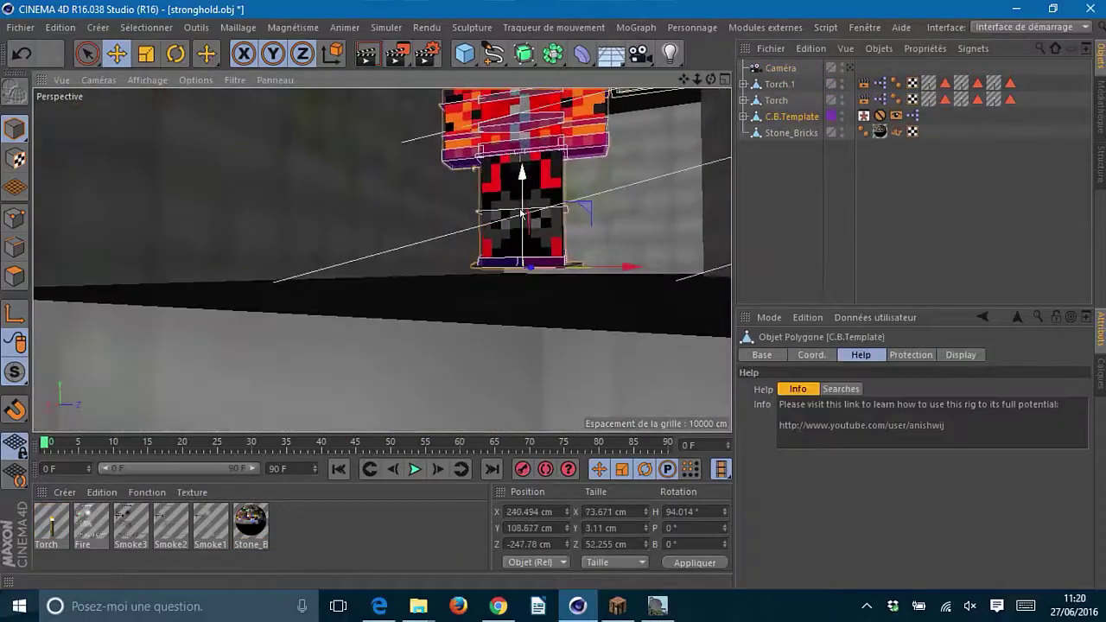
Step: Move and rotate the right leg and arm controllers into a striding pose
{"action": "left_click", "coordinate": [399, 343]}
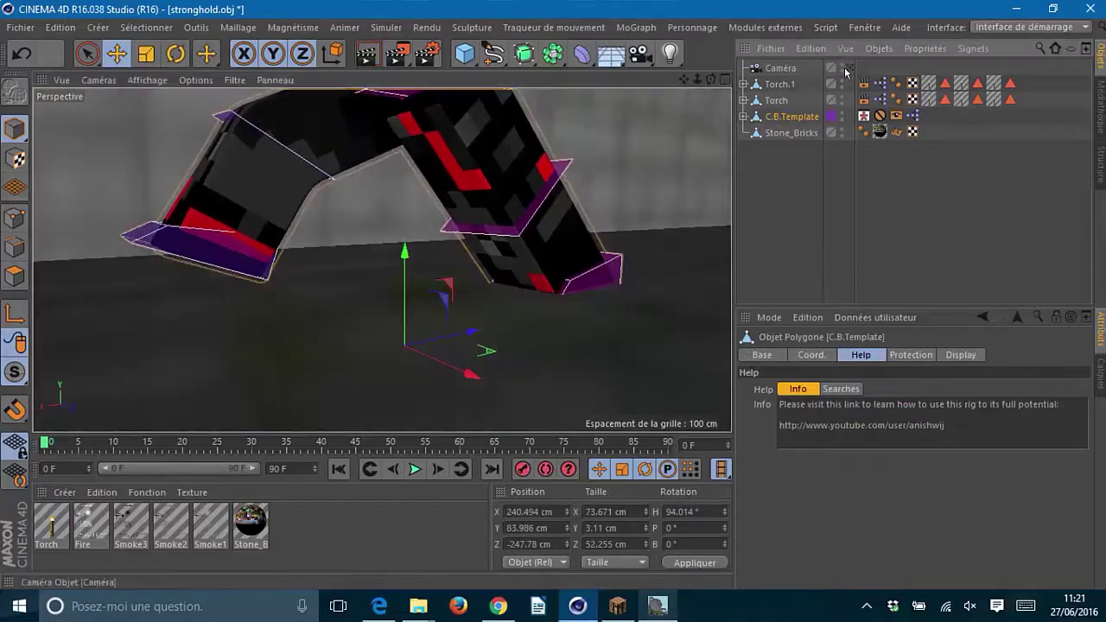
{"action": "left_click", "coordinate": [168, 52]}
{"action": "key", "text": "e"}
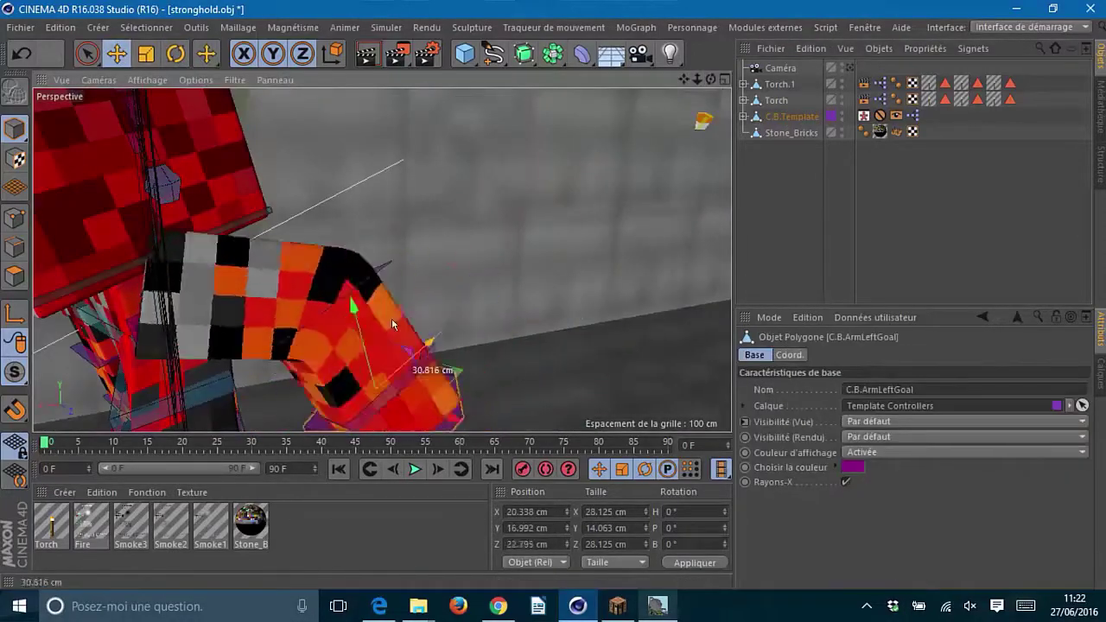
{"action": "key", "text": "r"}
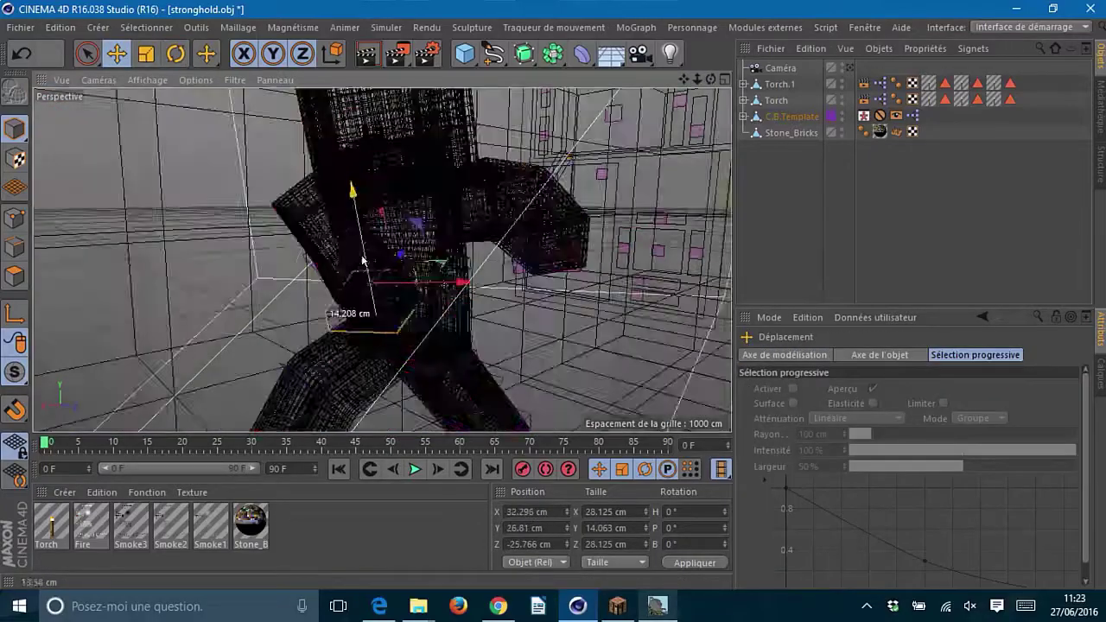
{"action": "key", "text": "r"}
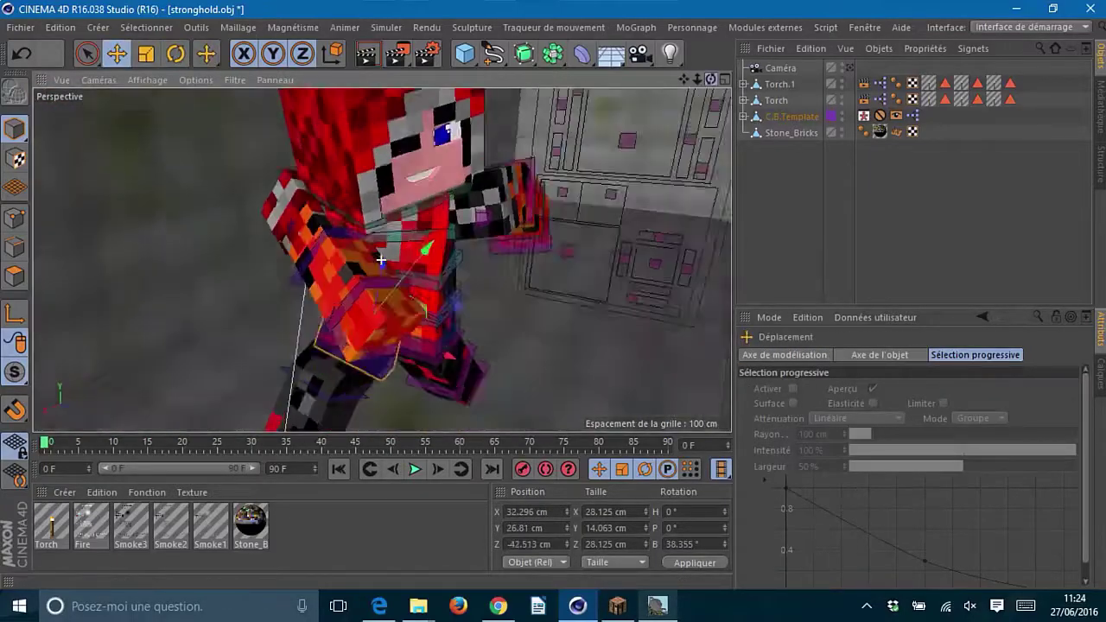
{"action": "key", "text": "r"}
{"action": "key", "text": "e"}
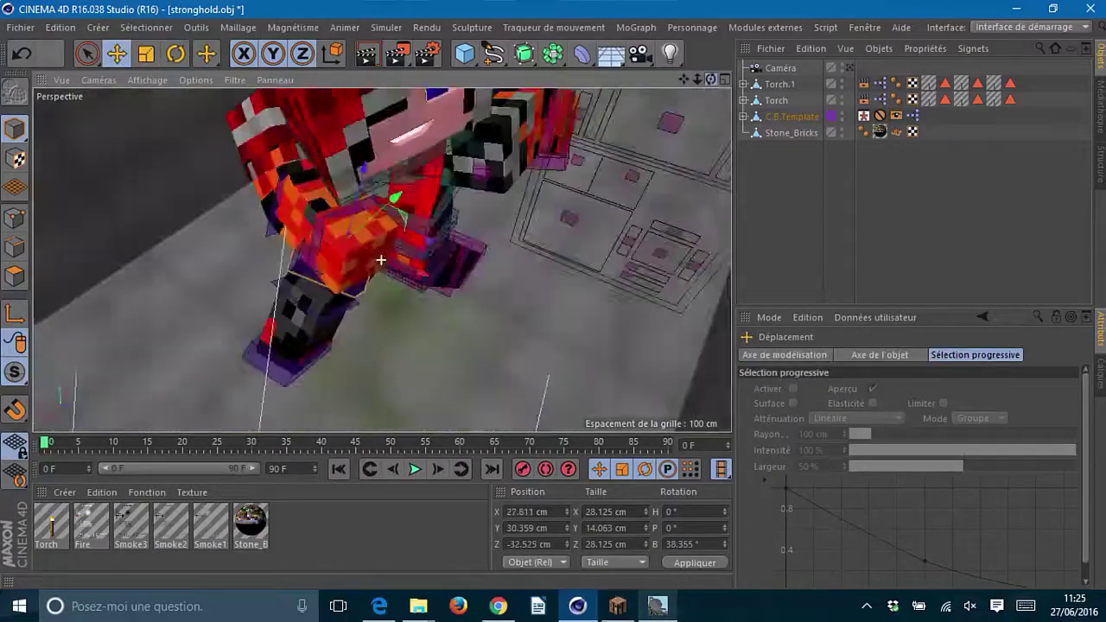
Step: Raise the left leg controller about 13 cm and render an 800x600 preview
{"action": "left_click", "coordinate": [424, 221]}
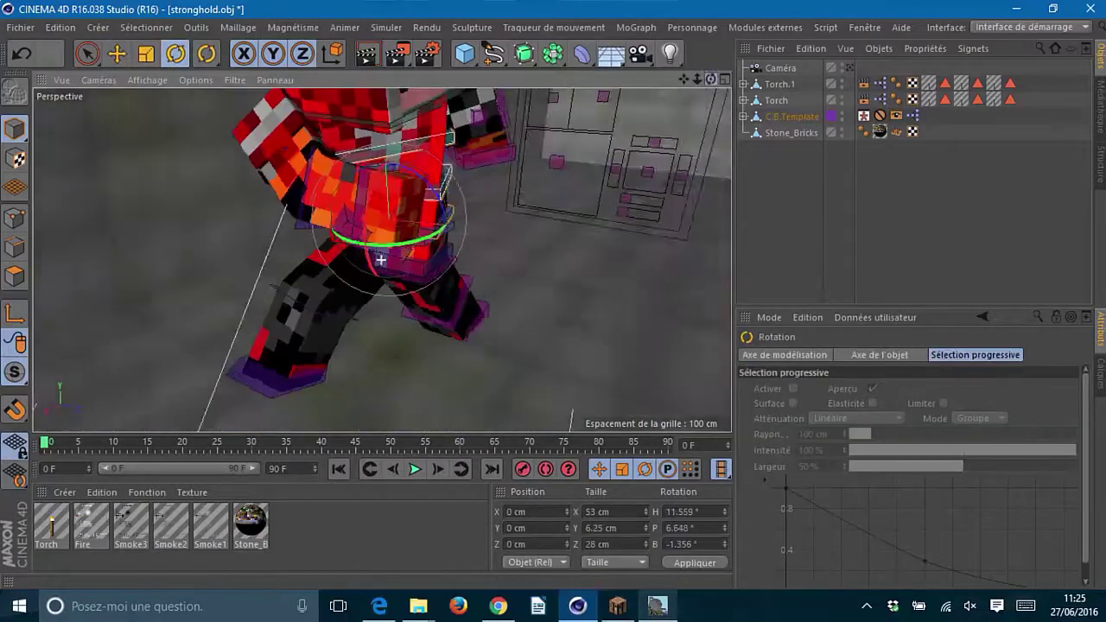
{"action": "left_click", "coordinate": [412, 313]}
{"action": "key", "text": "e"}
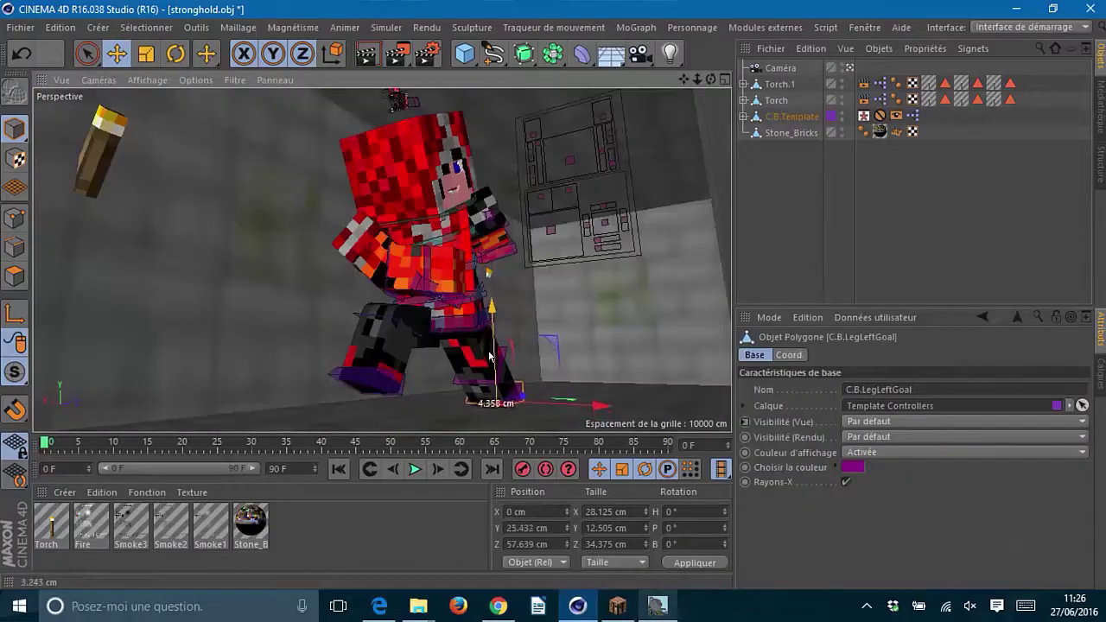
{"action": "left_click_drag", "start_coordinate": [488, 370], "coordinate": [488, 350]}
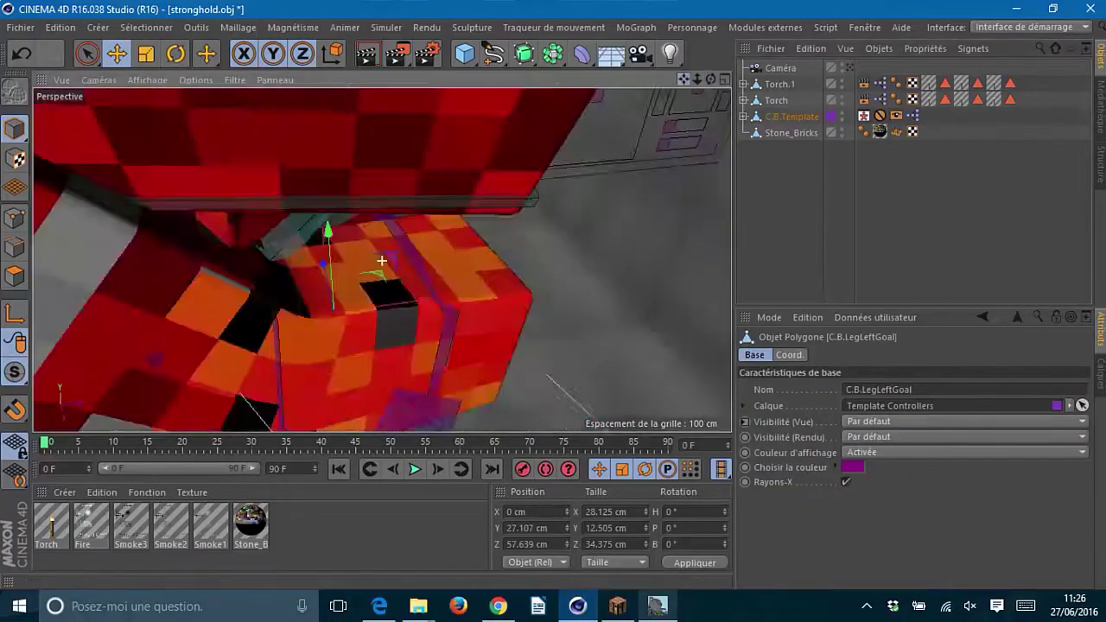
{"action": "key", "text": "shift+r"}
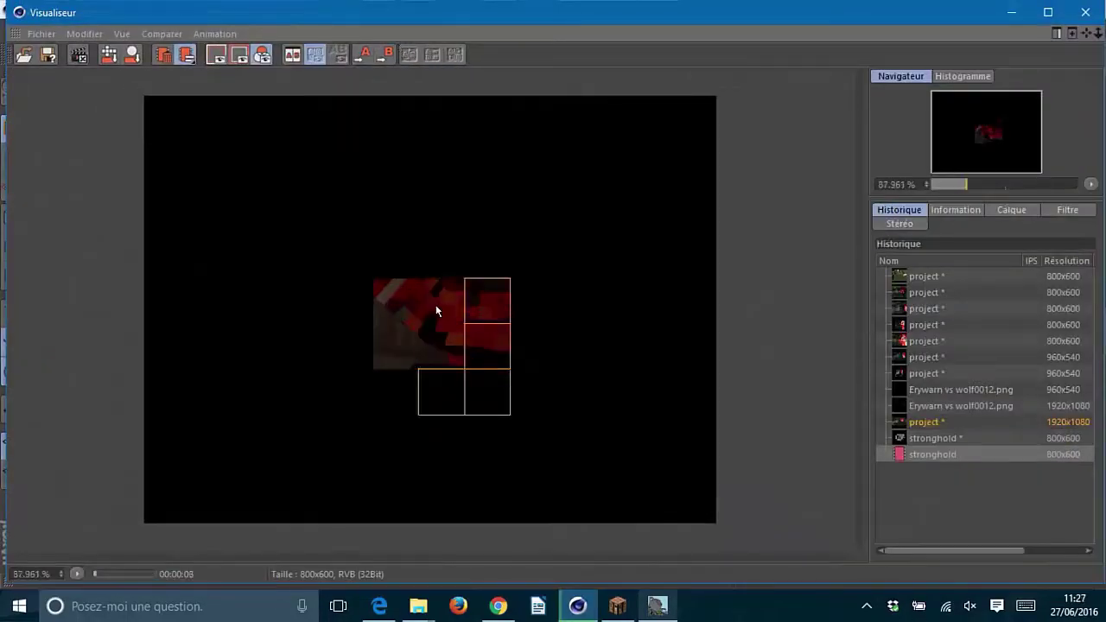
Step: Close the Picture Viewer and zoom out to frame the whole red character
{"action": "left_click", "coordinate": [1085, 12]}
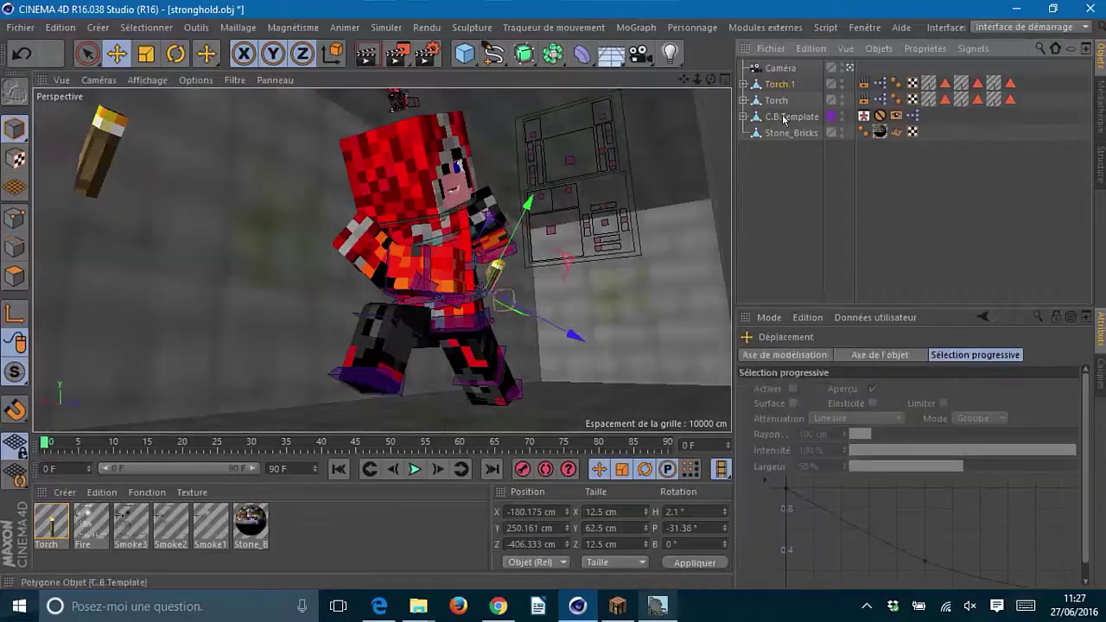
{"action": "scroll", "coordinate": [381, 259], "scroll_direction": "up", "scroll_amount": 5}
{"action": "left_click_drag", "start_coordinate": [710, 81], "coordinate": [965, 57]}
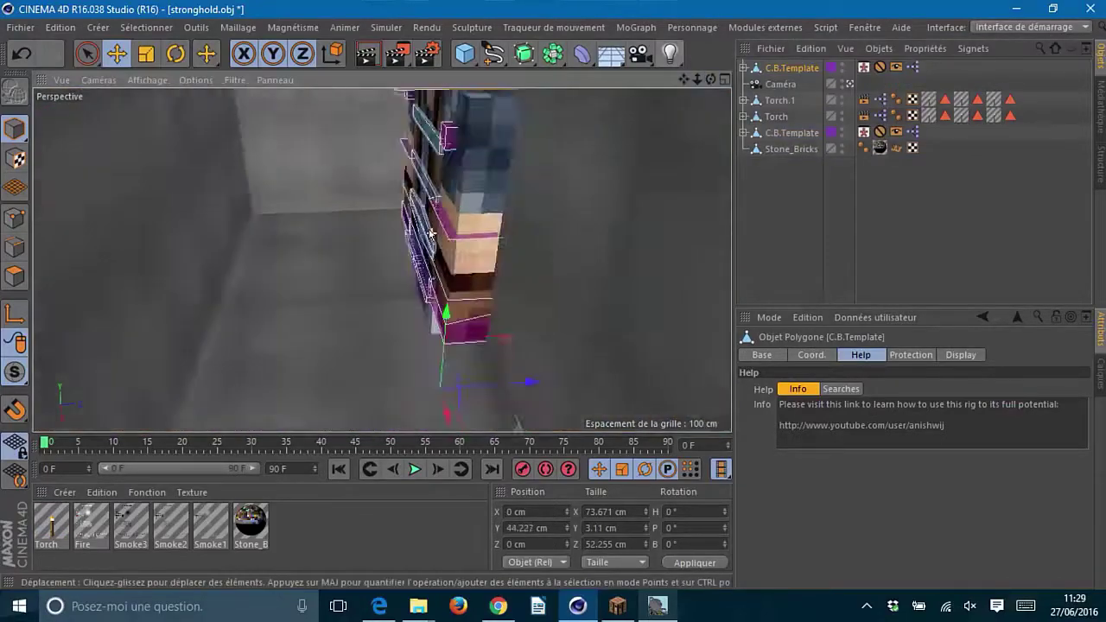
Step: Move the second rig back, give it the Zombie 1.png skin and grey pupils
{"action": "left_click_drag", "start_coordinate": [430, 234], "coordinate": [456, 335]}
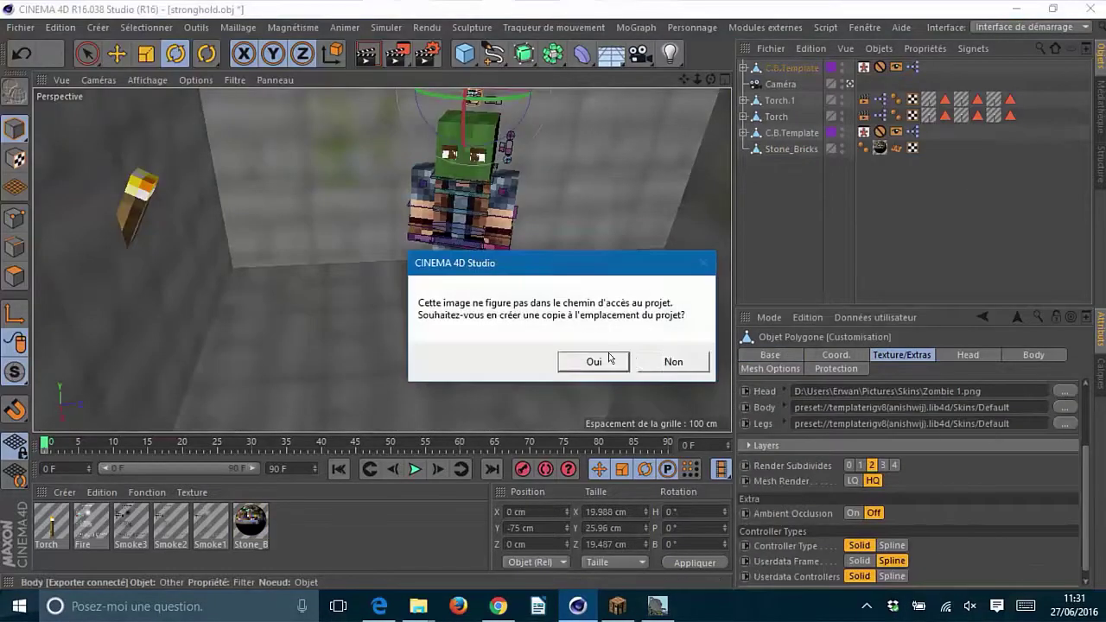
{"action": "left_click", "coordinate": [594, 361]}
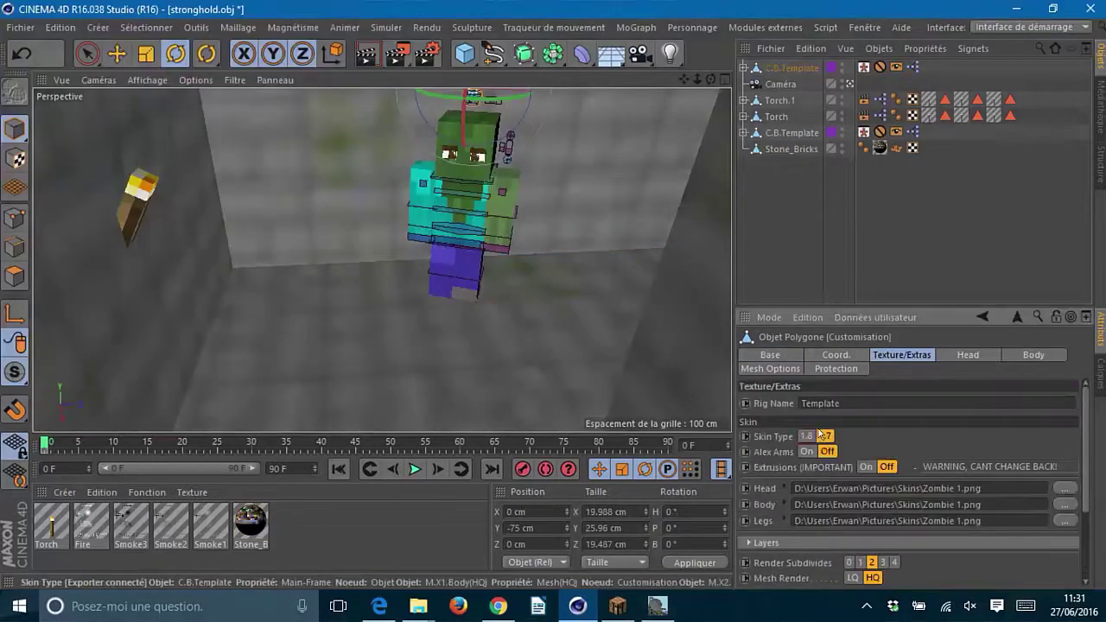
{"action": "left_click", "coordinate": [968, 354]}
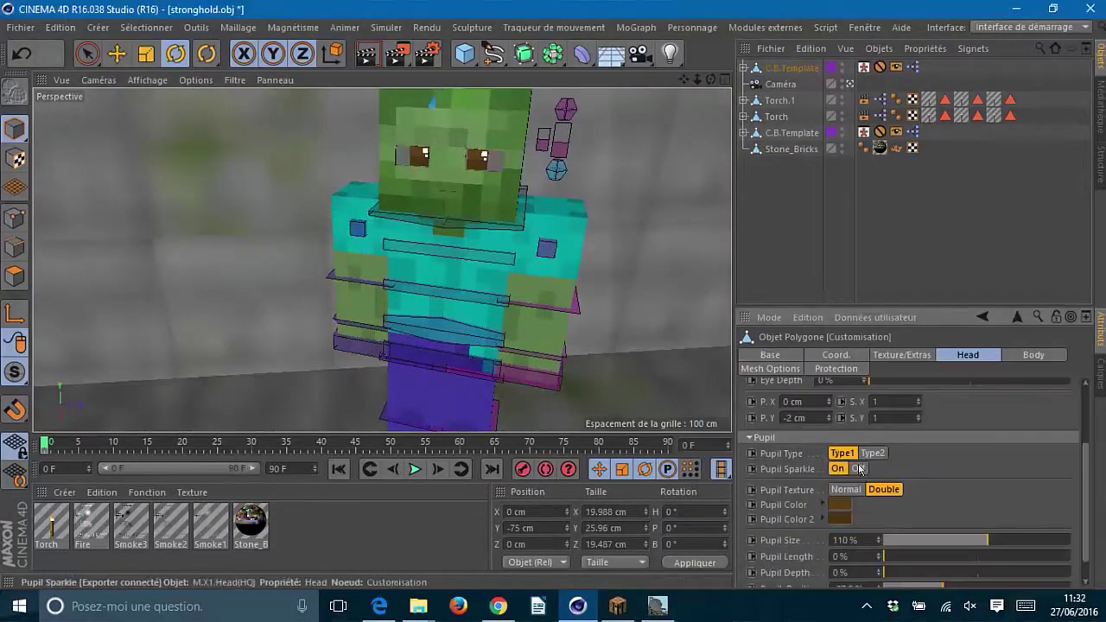
{"action": "left_click", "coordinate": [838, 516]}
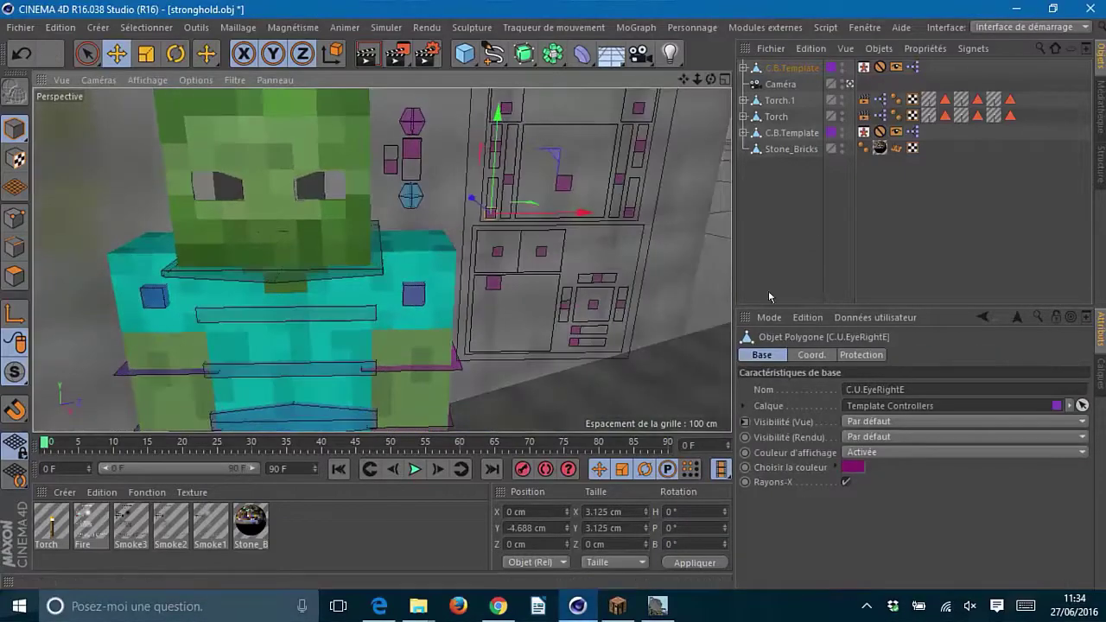
Step: Tilt the whole zombie rig about 15 degrees sideways, then undo it back upright
{"action": "scroll", "coordinate": [382, 259], "scroll_direction": "down", "scroll_amount": 2}
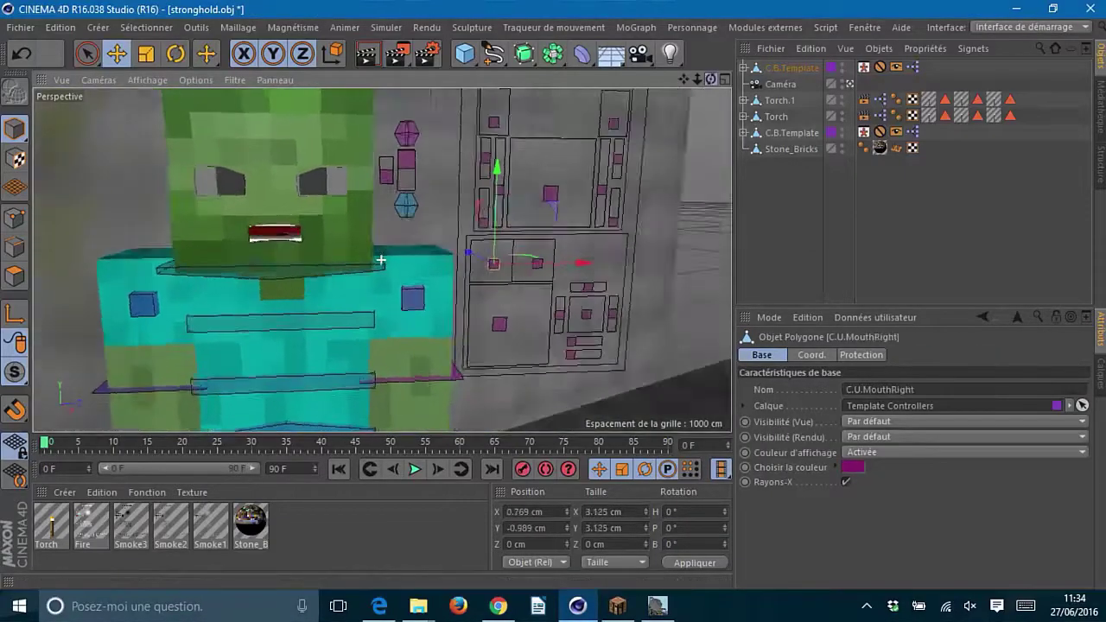
{"action": "scroll", "coordinate": [382, 259], "scroll_direction": "down", "scroll_amount": 2}
{"action": "scroll", "coordinate": [382, 259], "scroll_direction": "down", "scroll_amount": 3}
{"action": "scroll", "coordinate": [382, 259], "scroll_direction": "down", "scroll_amount": 2}
{"action": "left_click", "coordinate": [382, 259]}
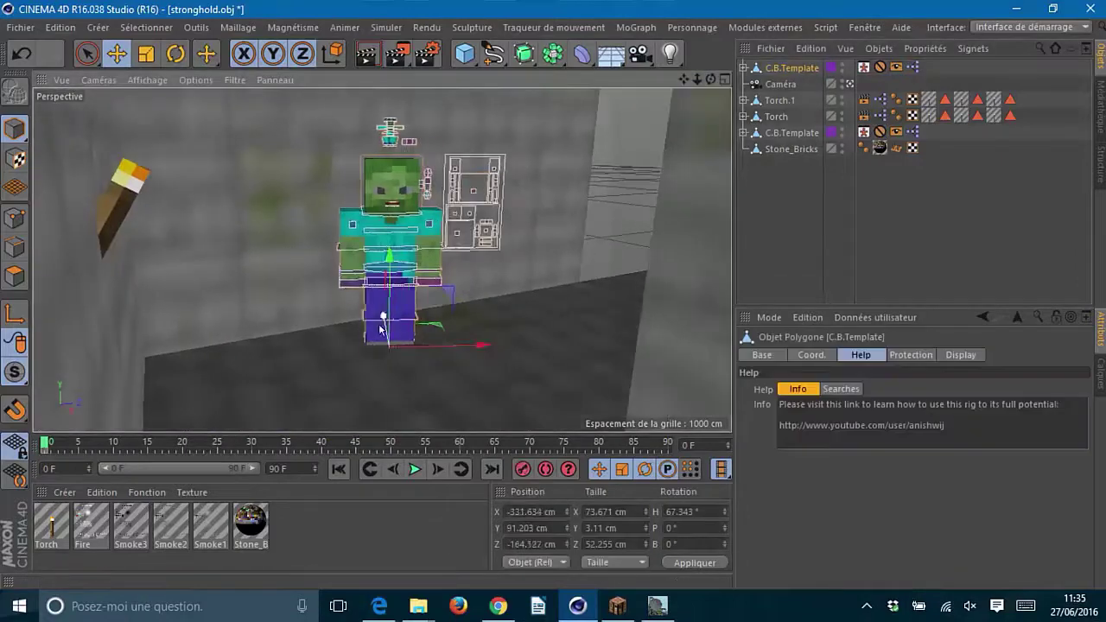
{"action": "key", "text": "r"}
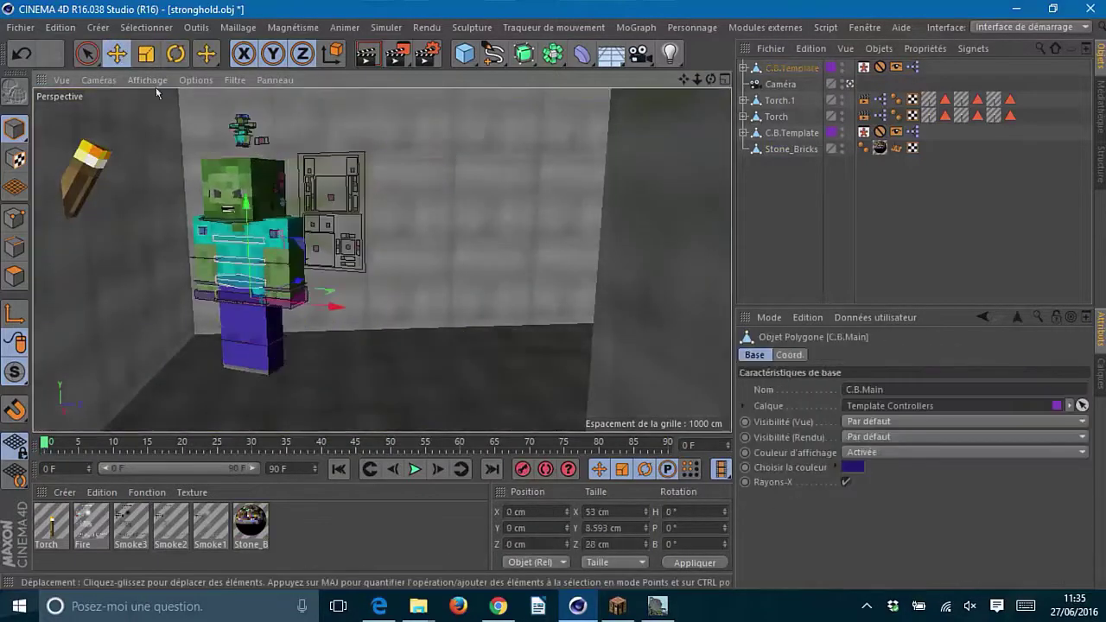
{"action": "left_click_drag", "start_coordinate": [350, 301], "coordinate": [295, 356]}
{"action": "key", "text": "ctrl+z"}
{"action": "left_click", "coordinate": [117, 54]}
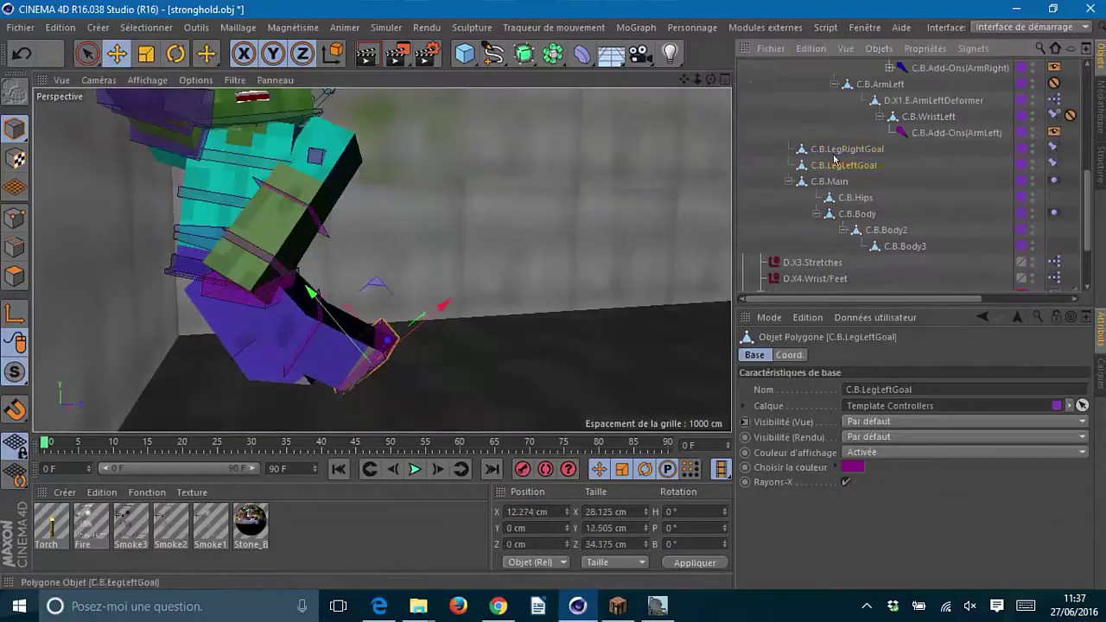
Step: Bend the zombie's leg, turn its head and move its right arm controller
{"action": "left_click_drag", "start_coordinate": [251, 350], "coordinate": [197, 284]}
{"action": "left_click", "coordinate": [743, 132]}
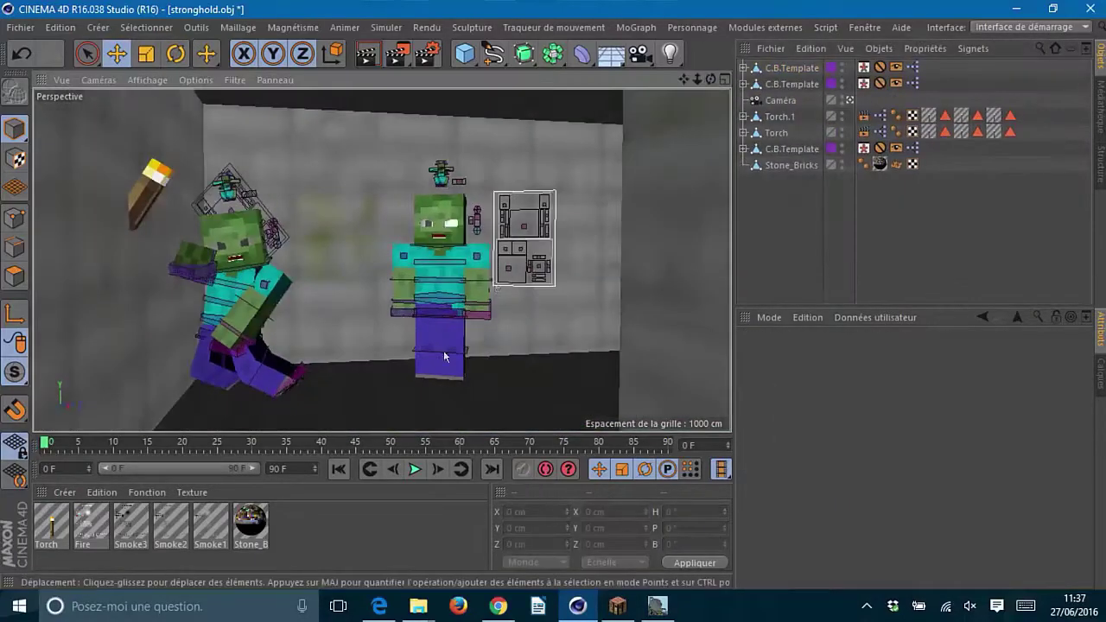
{"action": "left_click", "coordinate": [402, 260]}
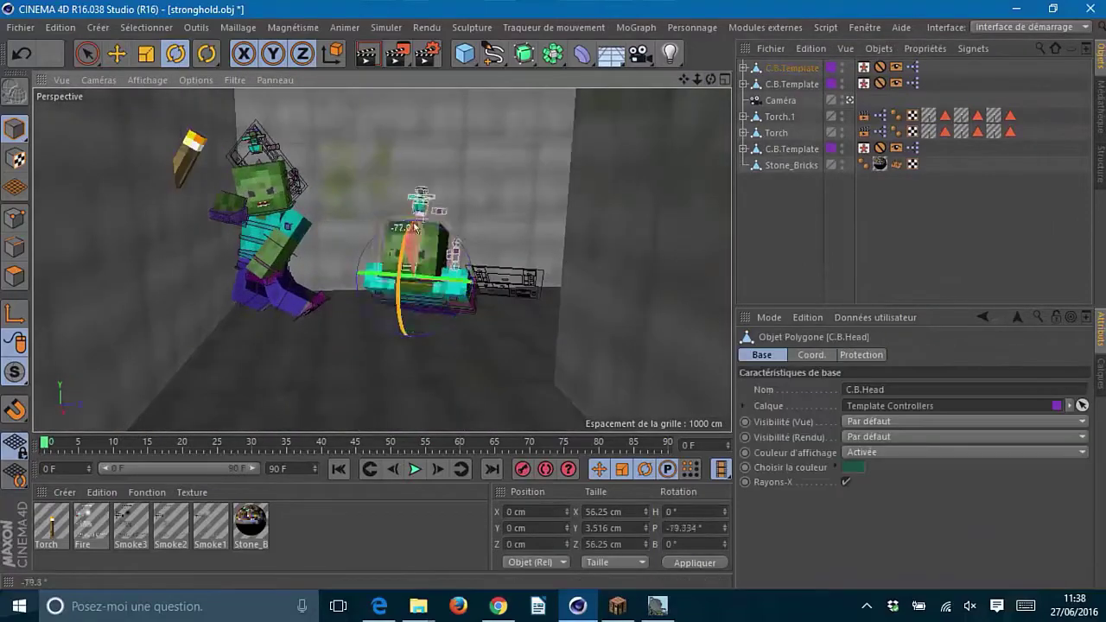
{"action": "left_click_drag", "start_coordinate": [683, 79], "coordinate": [199, 311]}
{"action": "key", "text": "e"}
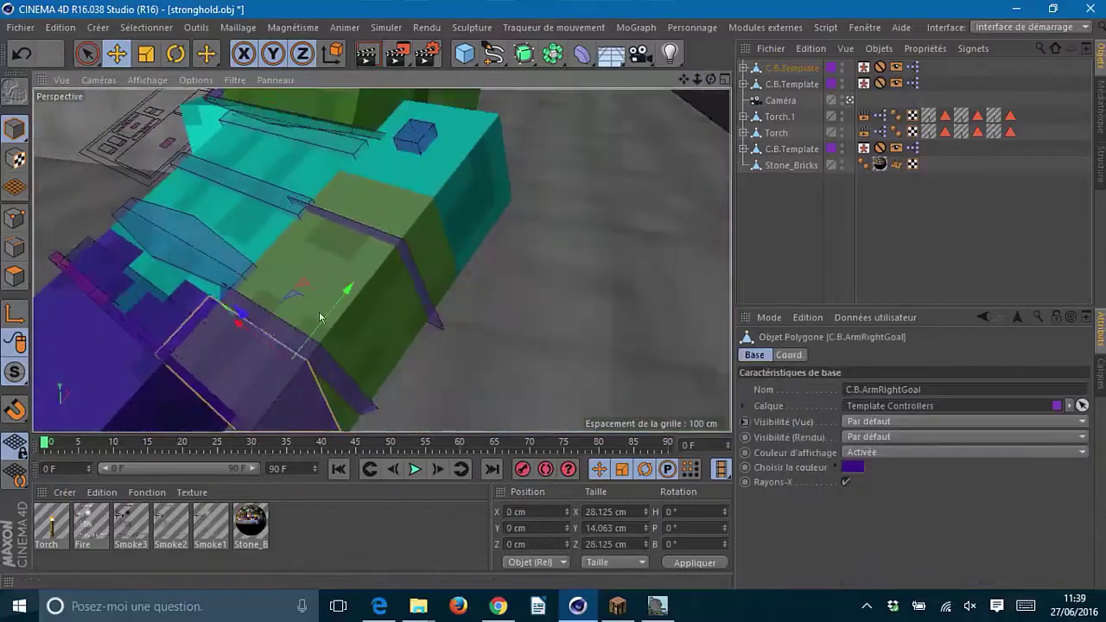
{"action": "left_click_drag", "start_coordinate": [383, 259], "coordinate": [572, 340]}
Step: Tip the zombie over onto the floor and rotate its head to a new angle
{"action": "left_click", "coordinate": [382, 260]}
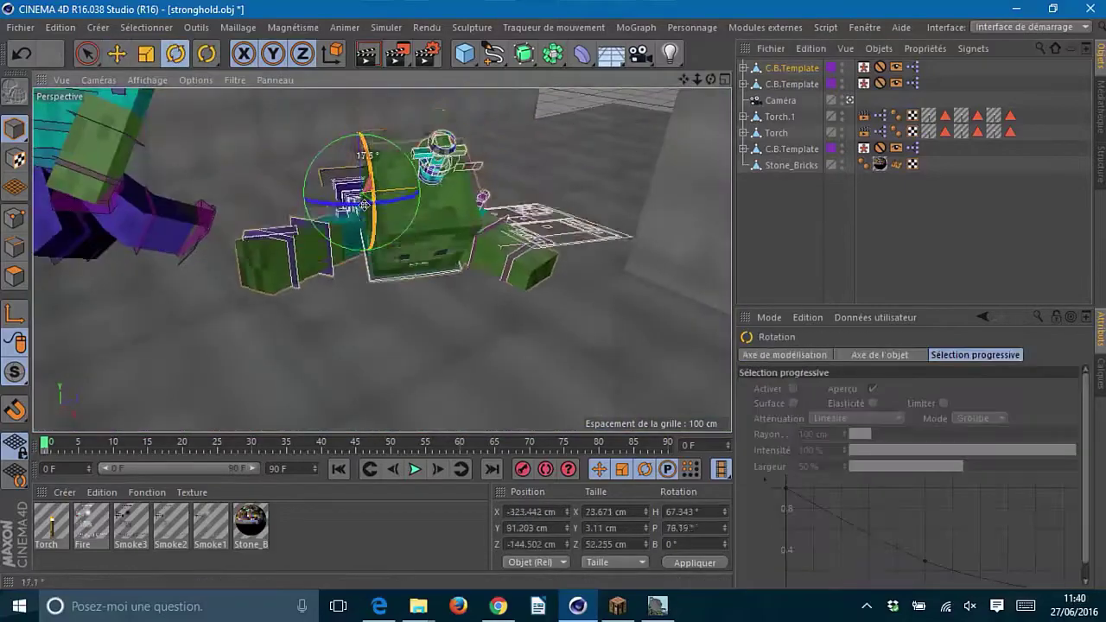
{"action": "left_click_drag", "start_coordinate": [684, 79], "coordinate": [380, 259]}
{"action": "left_click", "coordinate": [441, 139]}
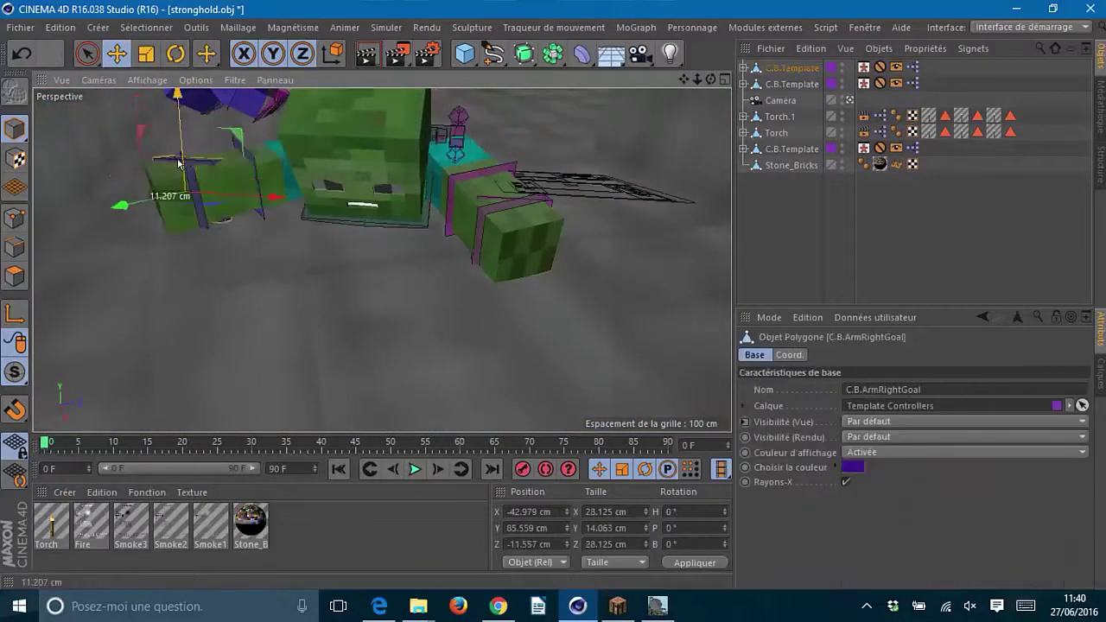
{"action": "left_click", "coordinate": [176, 53]}
{"action": "left_click_drag", "start_coordinate": [684, 79], "coordinate": [692, 78]}
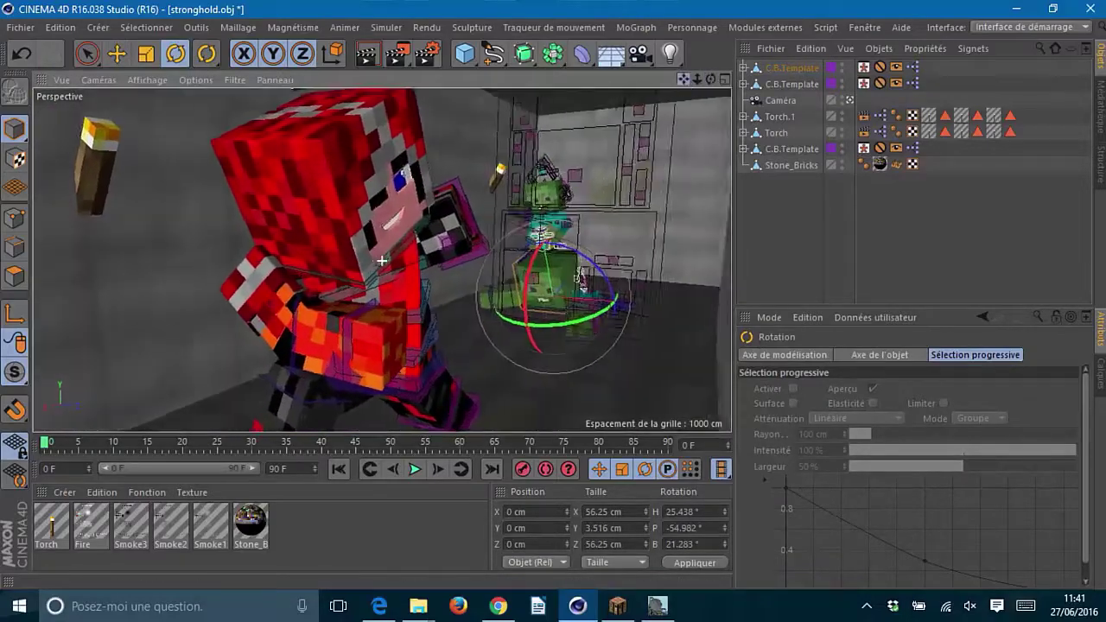
{"action": "left_click", "coordinate": [848, 101]}
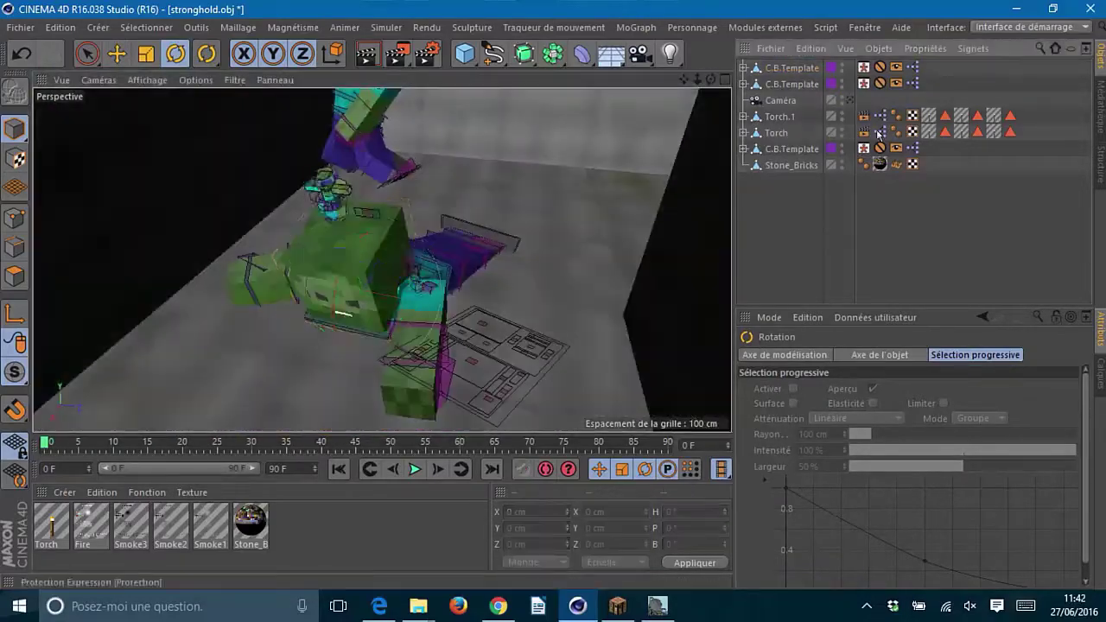
Step: Paste another zombie rig, move it into place, and undo two leg moves
{"action": "key", "text": "ctrl+v"}
{"action": "key", "text": "e"}
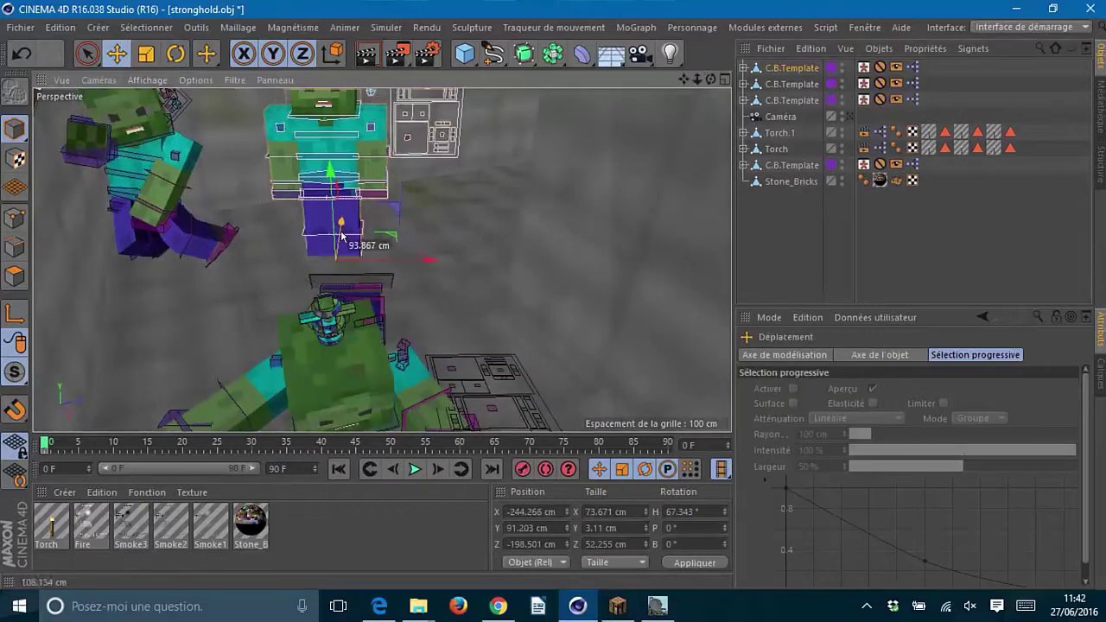
{"action": "left_click_drag", "start_coordinate": [342, 235], "coordinate": [410, 226]}
{"action": "left_click_drag", "start_coordinate": [432, 313], "coordinate": [395, 279], "text": "alt"}
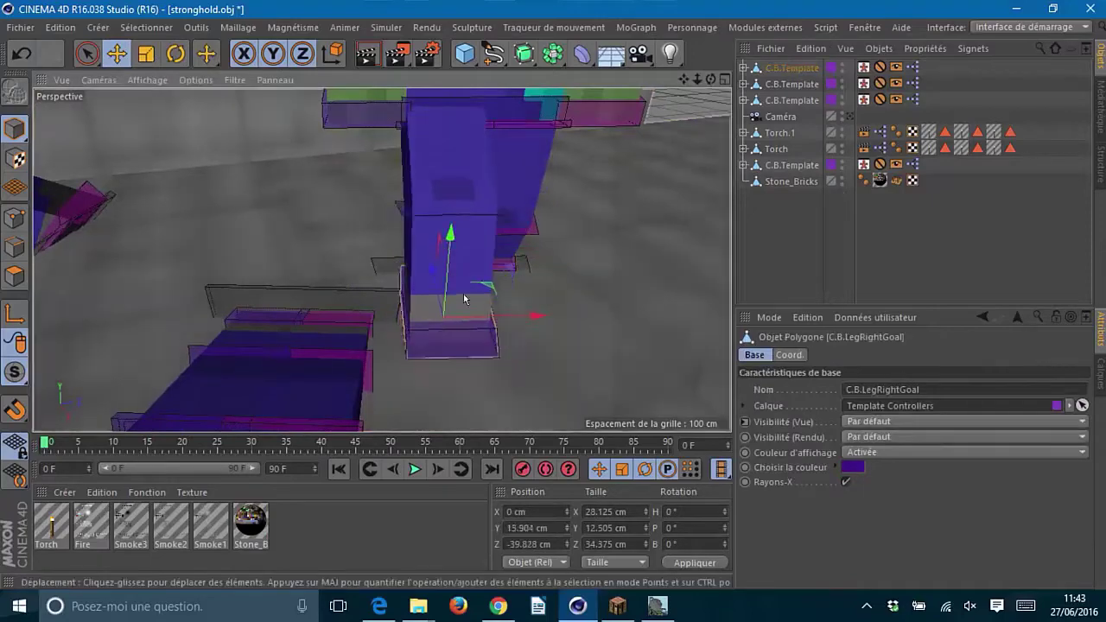
{"action": "key", "text": "ctrl+z"}
{"action": "key", "text": "ctrl+z"}
{"action": "key", "text": "ctrl+z"}
{"action": "key", "text": "ctrl+z"}
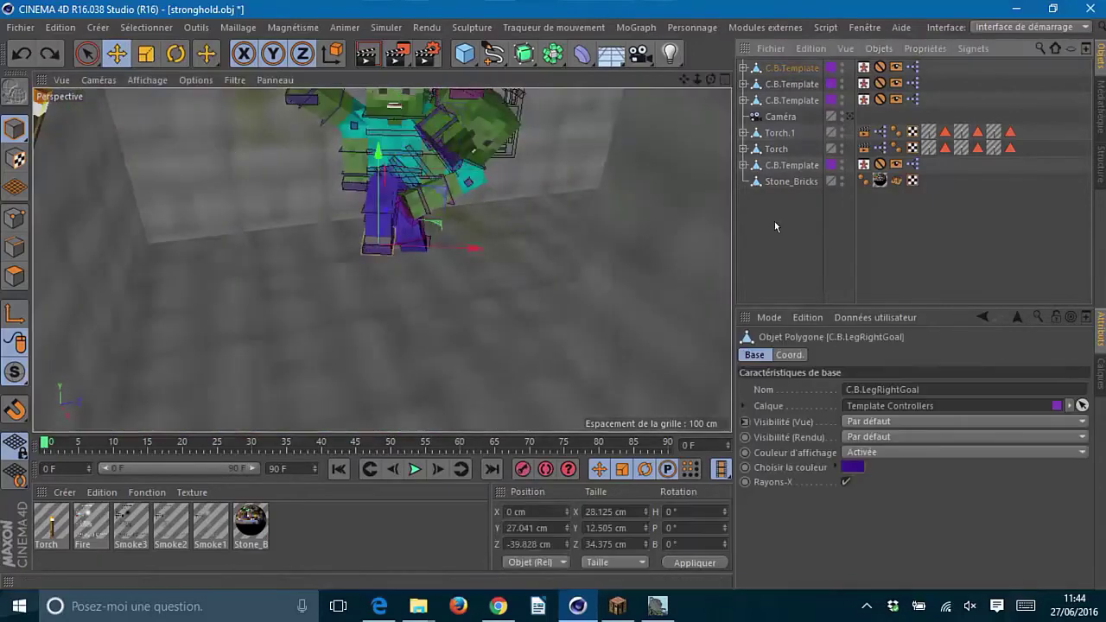
{"action": "key", "text": "ctrl+z"}
Step: Try tilting the new zombie and shifting it left, then undo those changes
{"action": "key", "text": "r"}
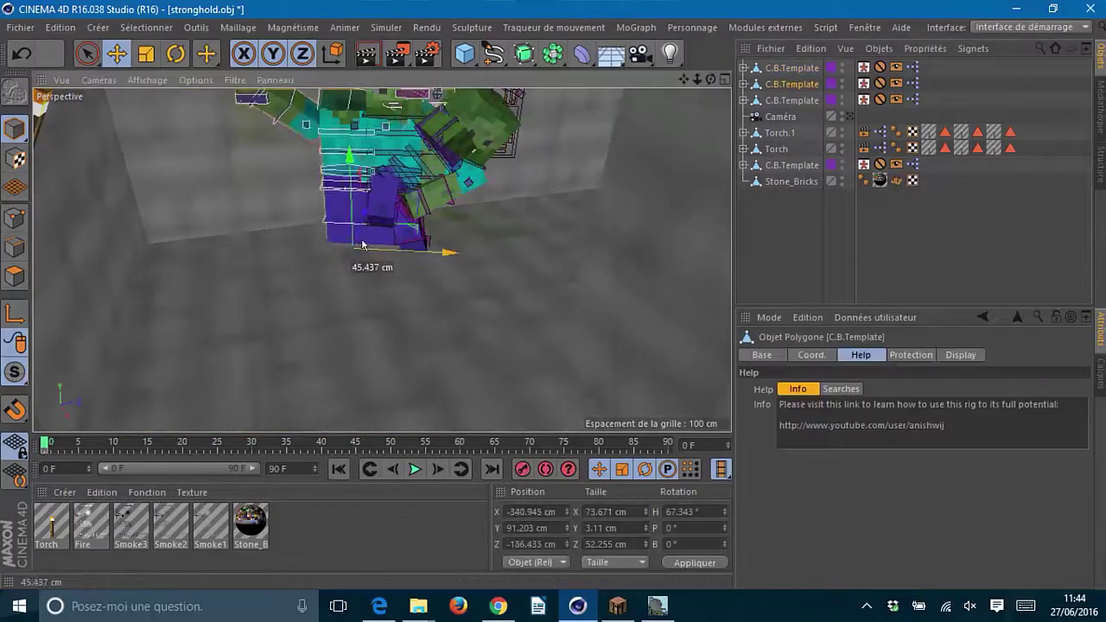
{"action": "left_click_drag", "start_coordinate": [367, 260], "coordinate": [362, 283]}
{"action": "key", "text": "ctrl+z"}
{"action": "key", "text": "ctrl+z"}
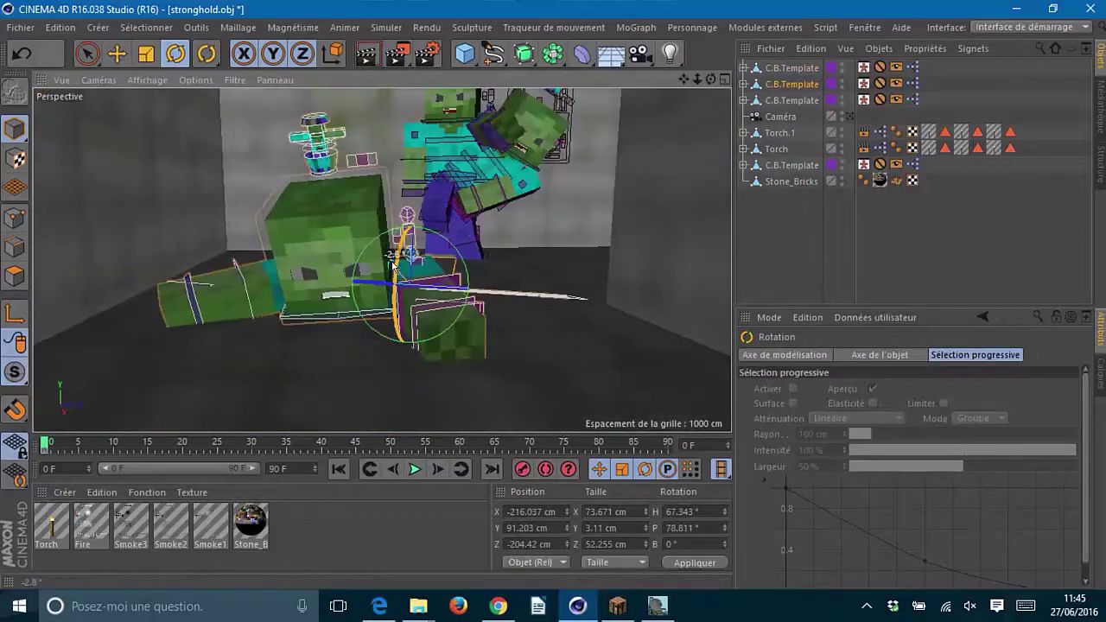
{"action": "key", "text": "ctrl+z"}
{"action": "key", "text": "e"}
{"action": "left_click_drag", "start_coordinate": [453, 249], "coordinate": [235, 220]}
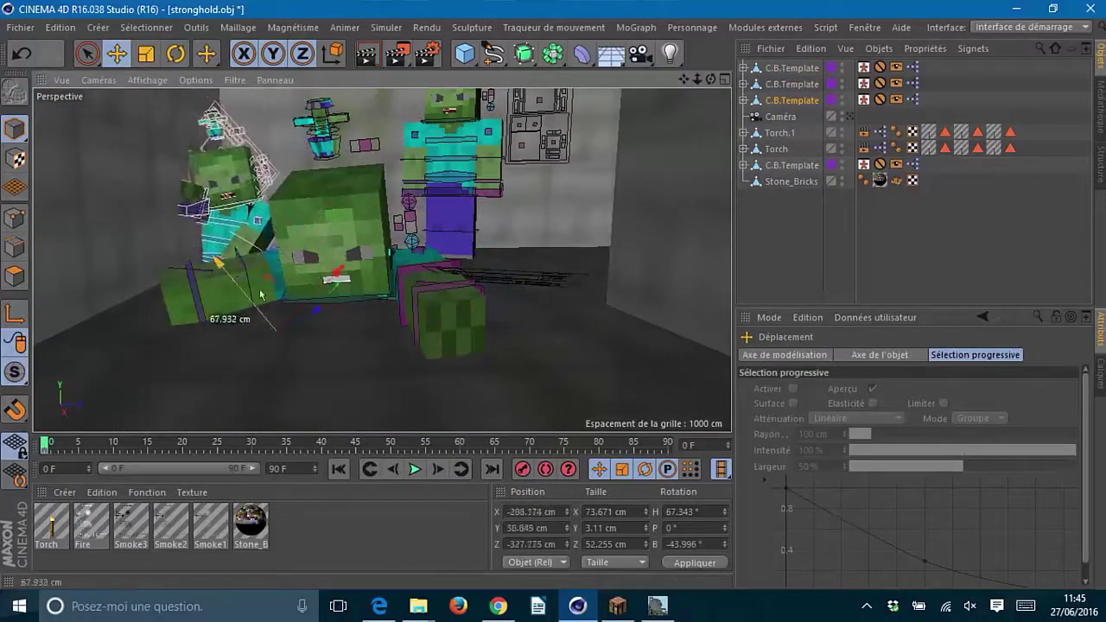
{"action": "key", "text": "ctrl+z"}
{"action": "key", "text": "ctrl+z"}
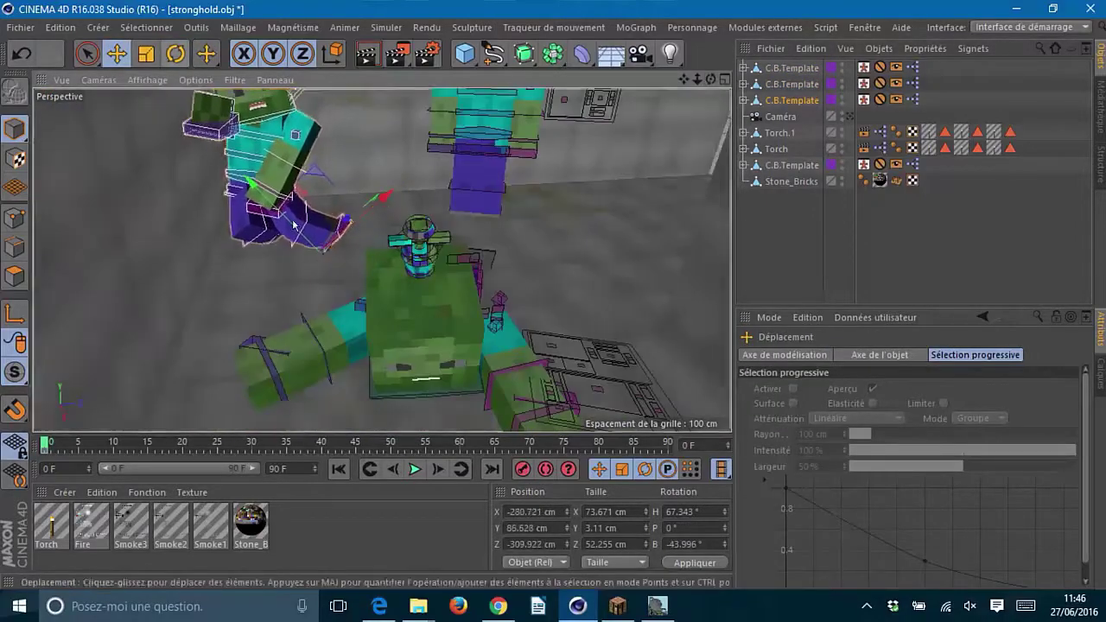
{"action": "key", "text": "ctrl+z"}
{"action": "key", "text": "ctrl+z"}
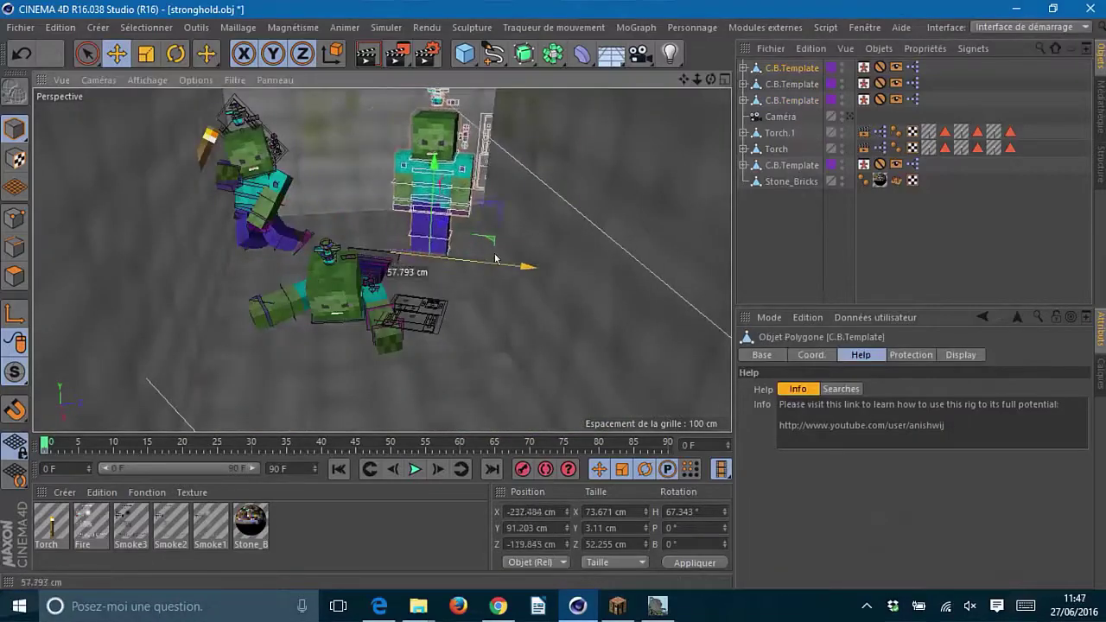
{"action": "key", "text": "ctrl+z"}
{"action": "key", "text": "ctrl+z"}
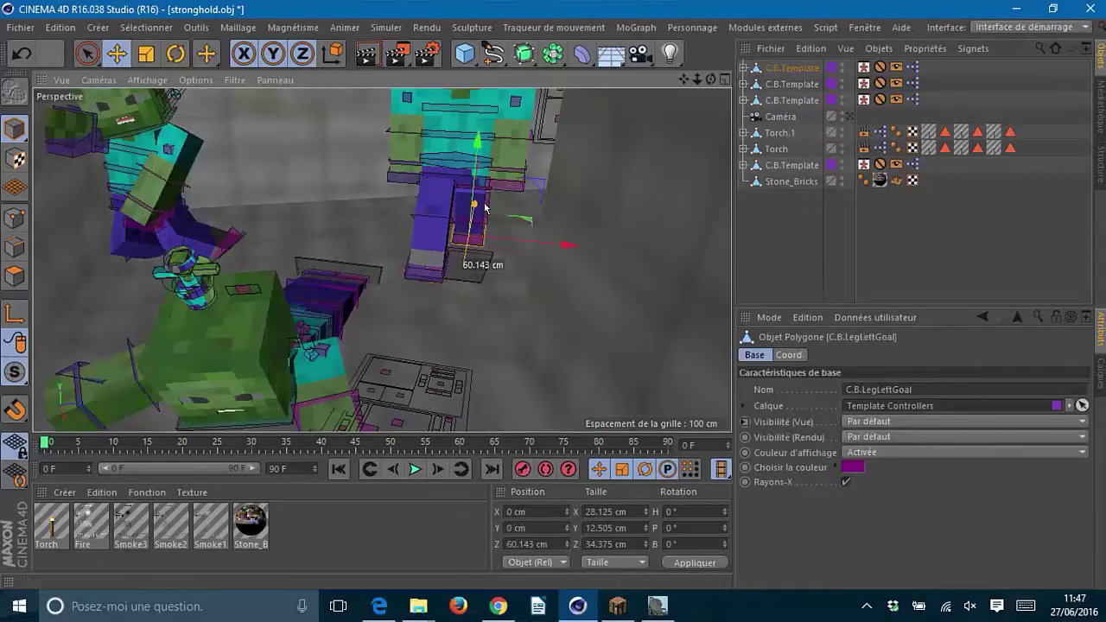
Step: Undo a series of leg and arm goal edits on the zombie rigs
{"action": "key", "text": "ctrl+z"}
{"action": "key", "text": "ctrl+z"}
{"action": "key", "text": "ctrl+z"}
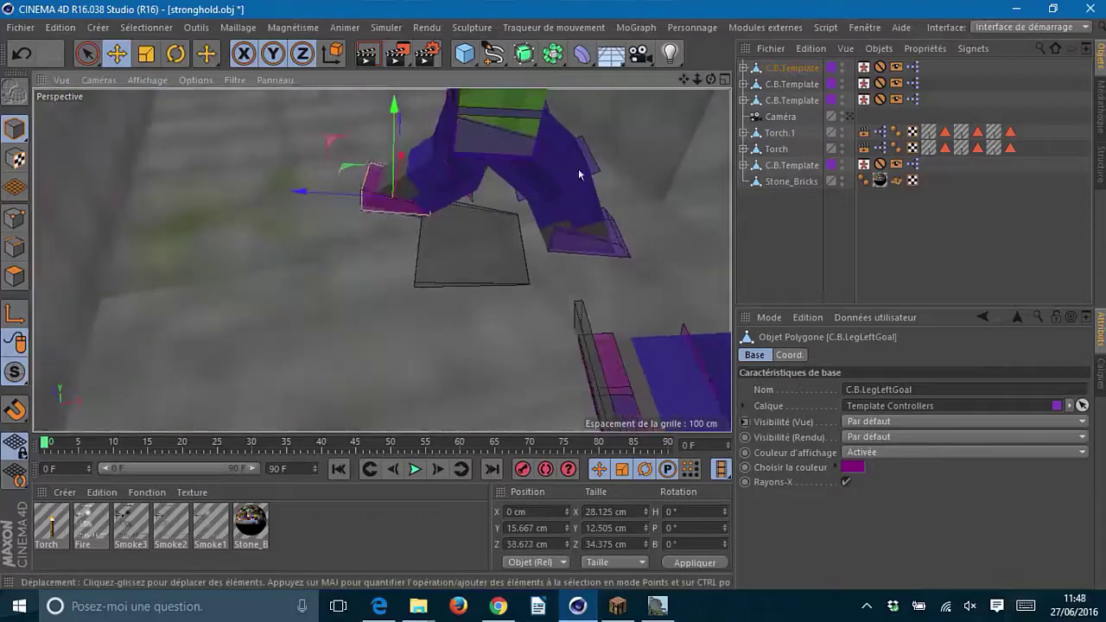
{"action": "key", "text": "ctrl+z"}
{"action": "key", "text": "r"}
{"action": "key", "text": "ctrl+z"}
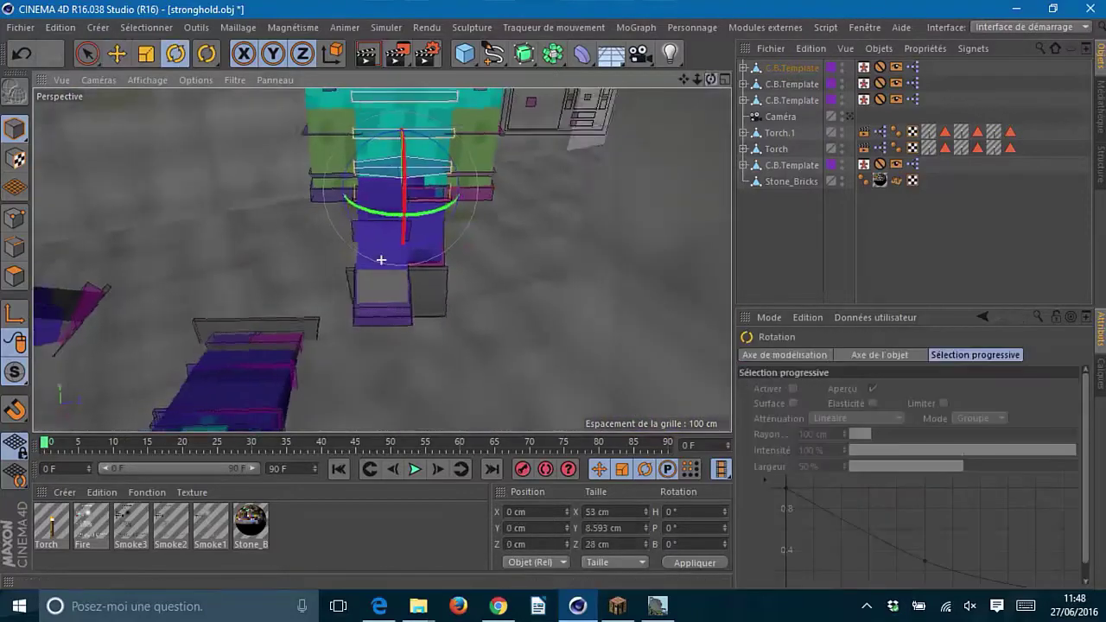
{"action": "key", "text": "ctrl+z"}
{"action": "key", "text": "ctrl+z"}
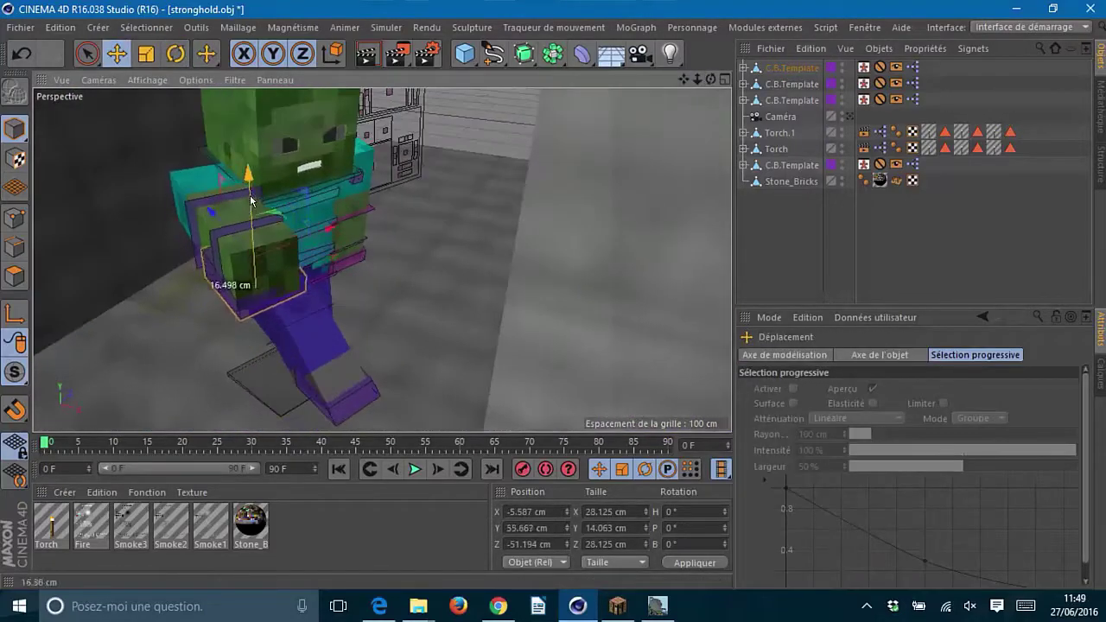
{"action": "key", "text": "ctrl+z"}
{"action": "key", "text": "ctrl+z"}
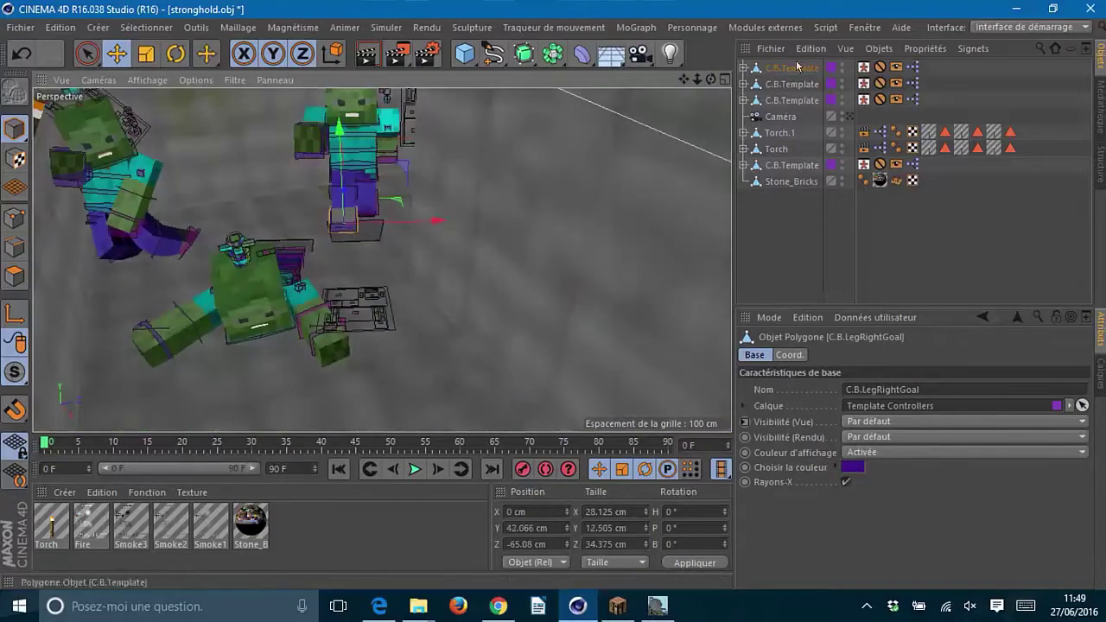
{"action": "key", "text": "ctrl+z"}
{"action": "key", "text": "ctrl+z"}
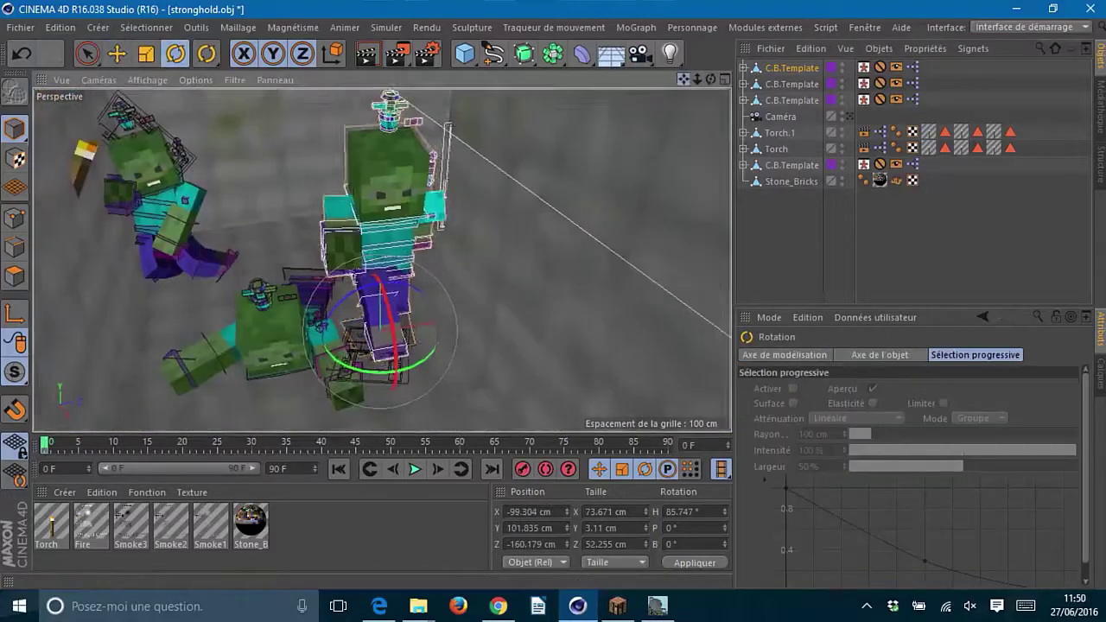
{"action": "key", "text": "ctrl+z"}
Step: Add a fourth zombie and pose its right leg and arm, turned about 67° and pitched about 21°
{"action": "key", "text": "ctrl+z"}
{"action": "key", "text": "ctrl+z"}
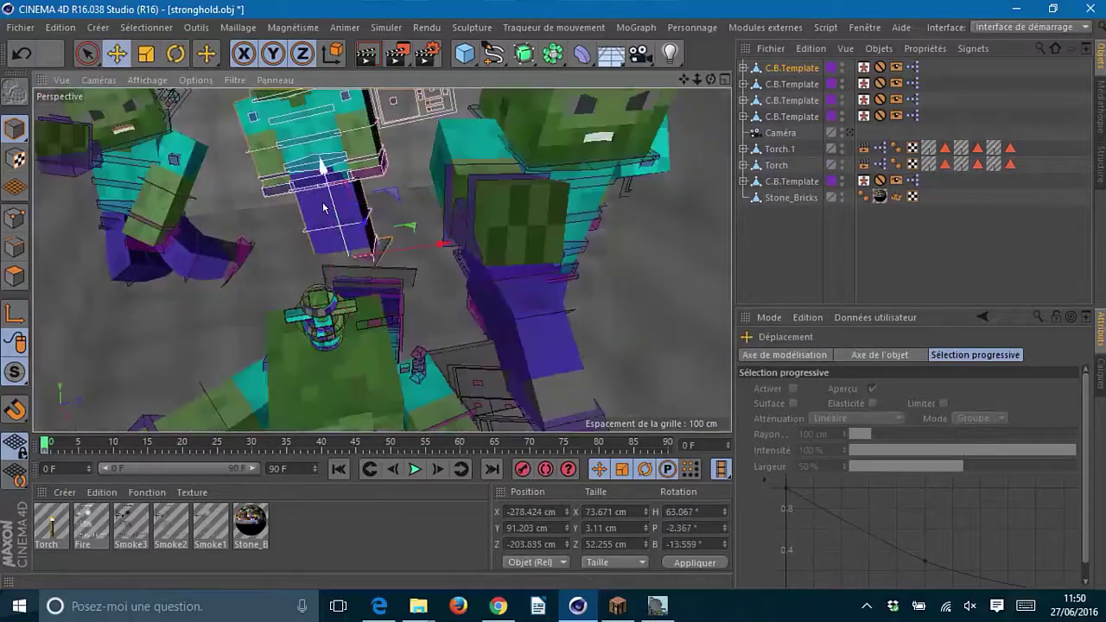
{"action": "key", "text": "ctrl+z"}
{"action": "key", "text": "ctrl+z"}
{"action": "key", "text": "ctrl+z"}
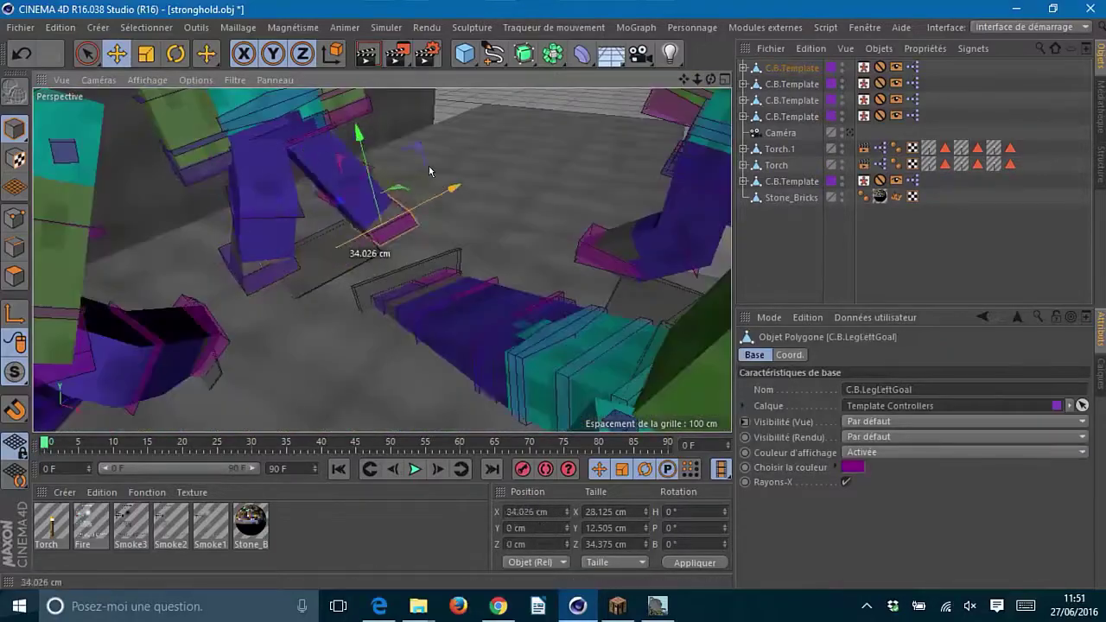
{"action": "key", "text": "ctrl+z"}
{"action": "key", "text": "ctrl+z"}
{"action": "key", "text": "ctrl+z"}
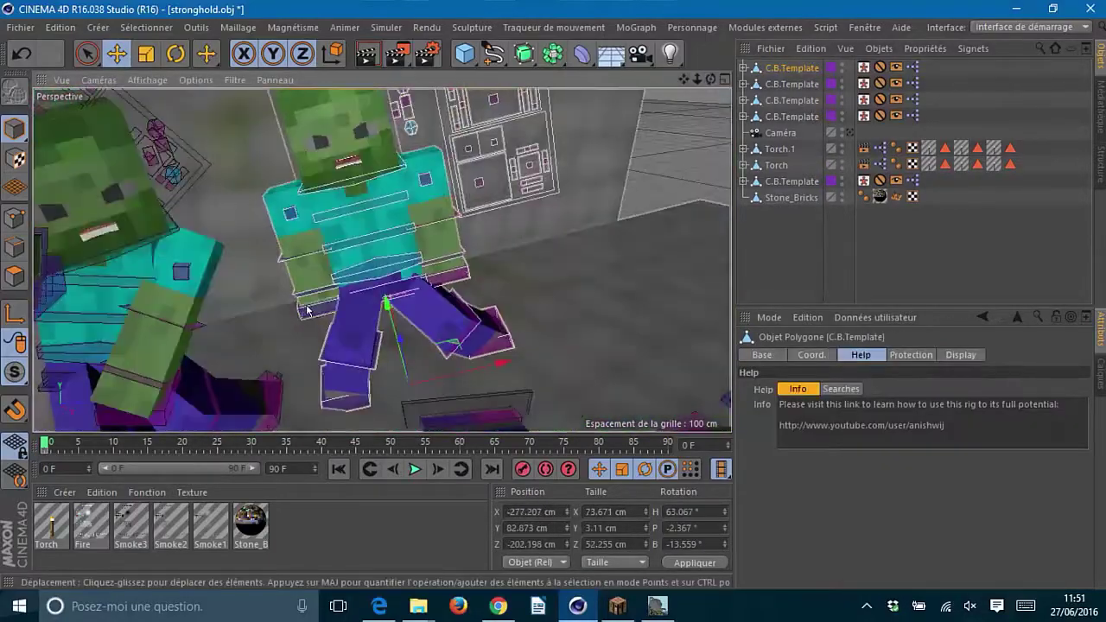
{"action": "key", "text": "ctrl+z"}
{"action": "key", "text": "ctrl+z"}
{"action": "key", "text": "ctrl+z"}
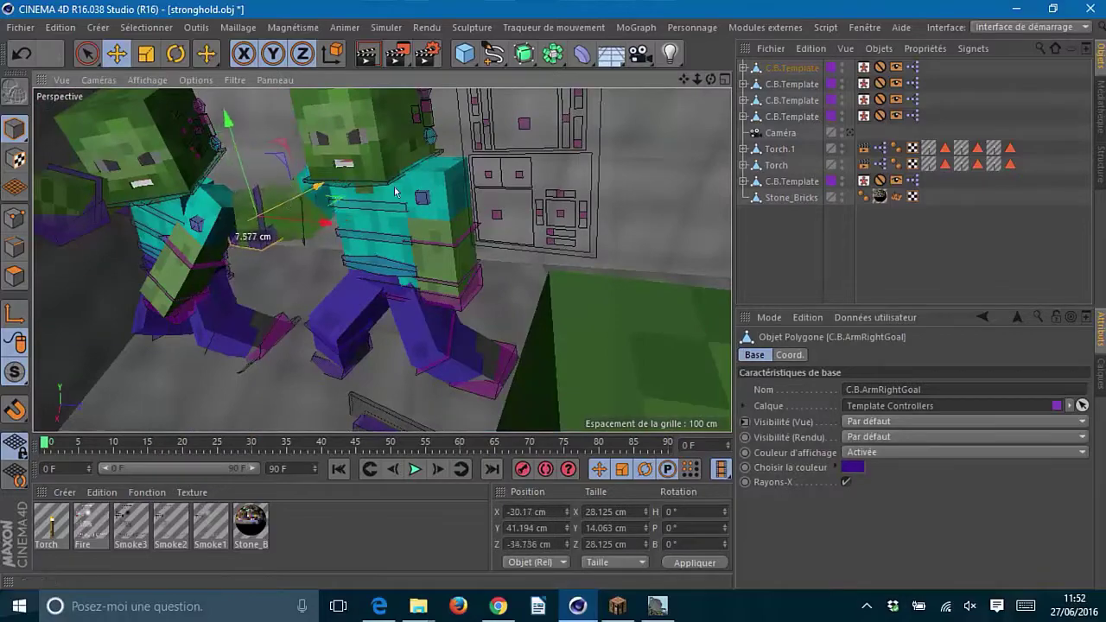
{"action": "key", "text": "ctrl+z"}
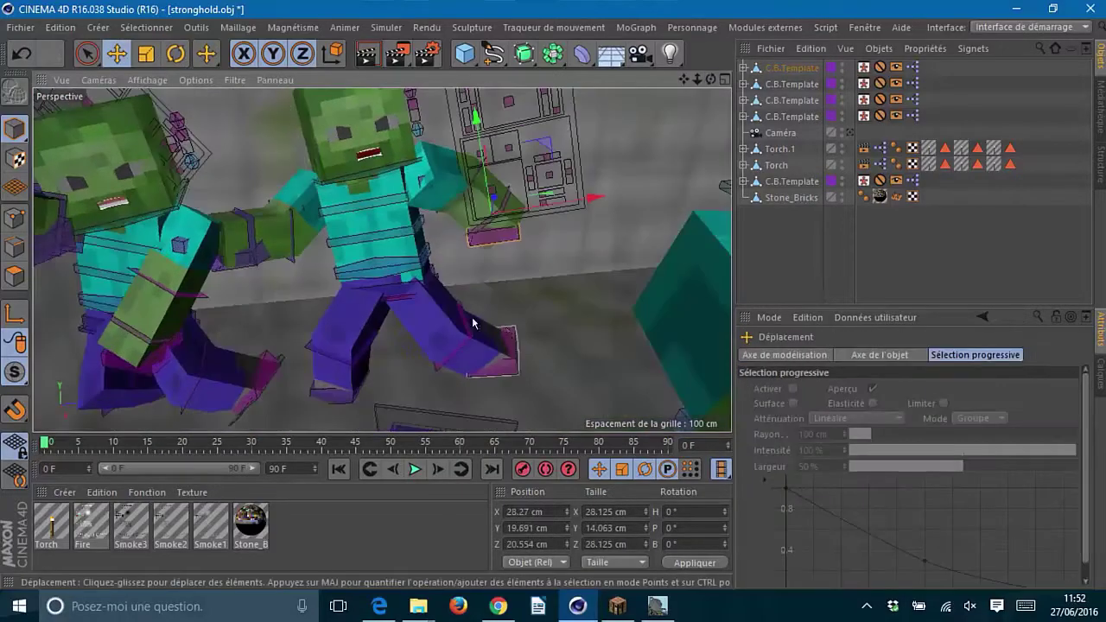
{"action": "key", "text": "ctrl+z"}
{"action": "key", "text": "ctrl+z"}
{"action": "key", "text": "ctrl+z"}
{"action": "key", "text": "ctrl+z"}
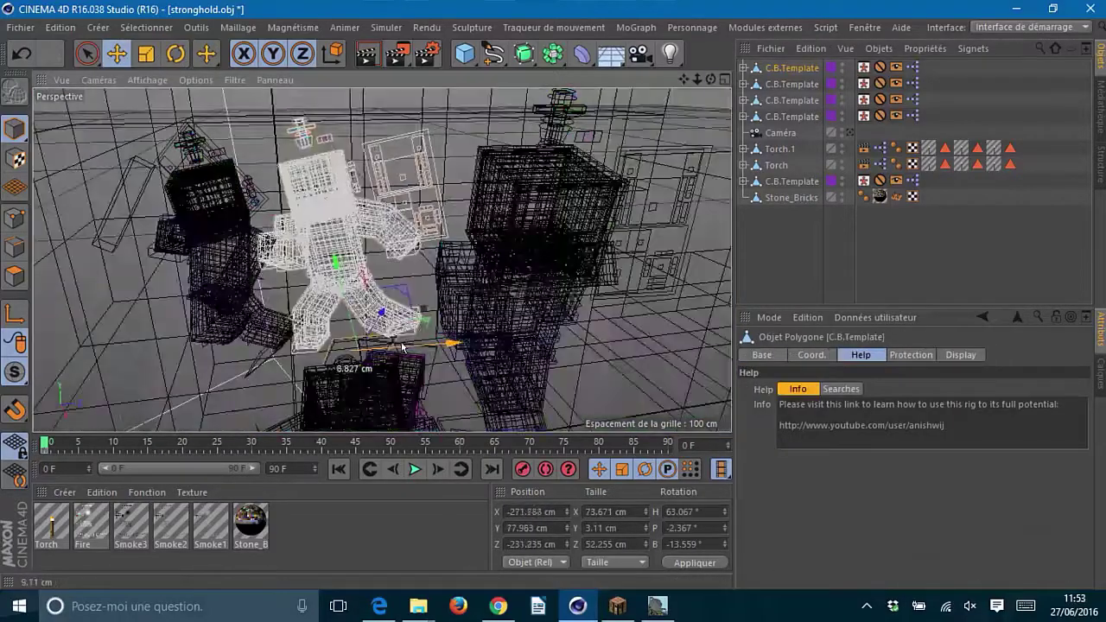
{"action": "key", "text": "ctrl+z"}
{"action": "key", "text": "ctrl+z"}
{"action": "key", "text": "ctrl+z"}
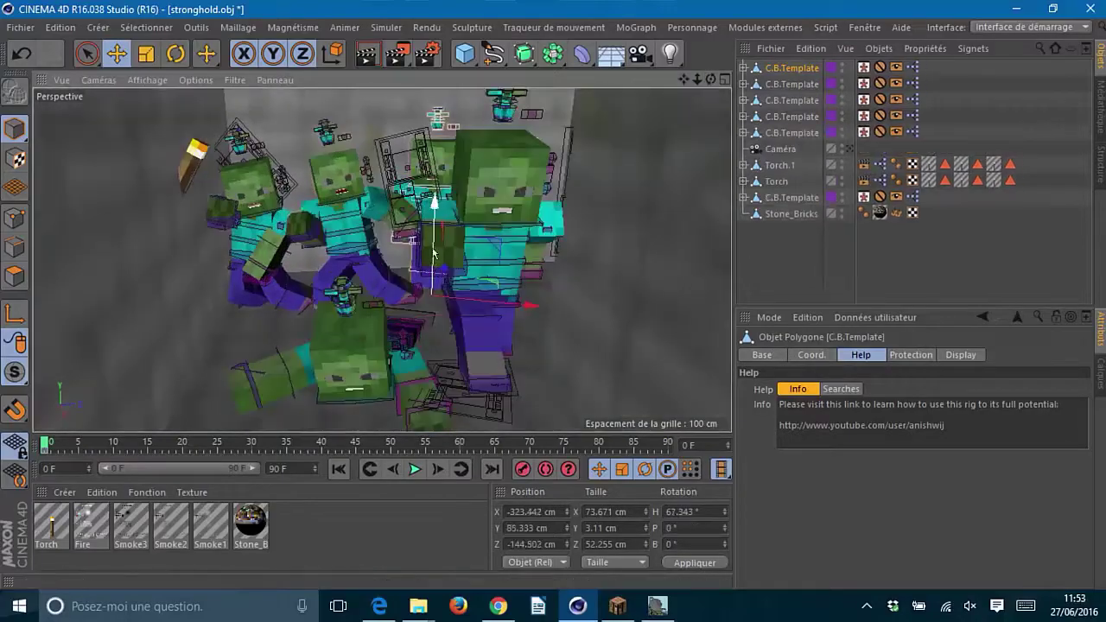
{"action": "key", "text": "ctrl+z"}
{"action": "key", "text": "ctrl+z"}
{"action": "key", "text": "ctrl+z"}
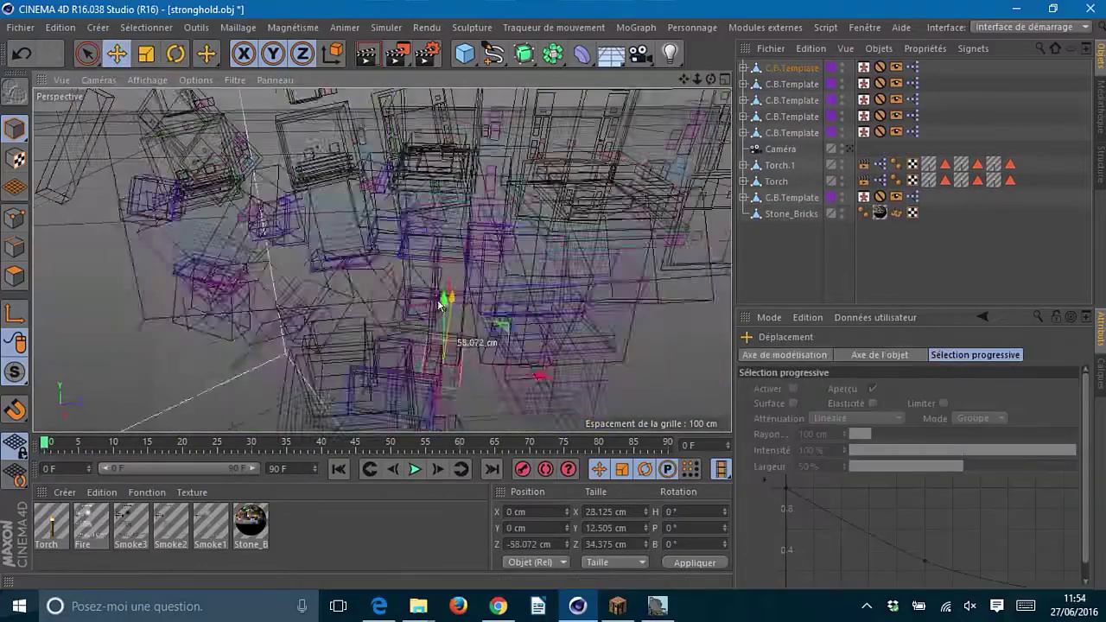
{"action": "key", "text": "ctrl+z"}
{"action": "key", "text": "ctrl+z"}
{"action": "key", "text": "ctrl+z"}
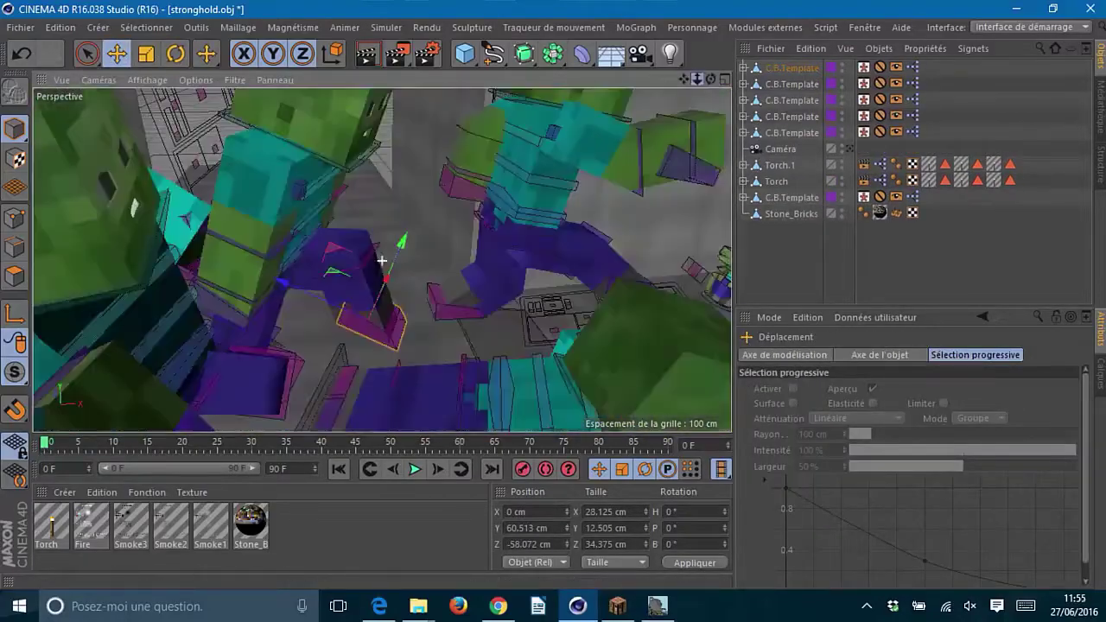
{"action": "key", "text": "ctrl+z"}
{"action": "key", "text": "ctrl+z"}
{"action": "key", "text": "ctrl+z"}
{"action": "key", "text": "ctrl+z"}
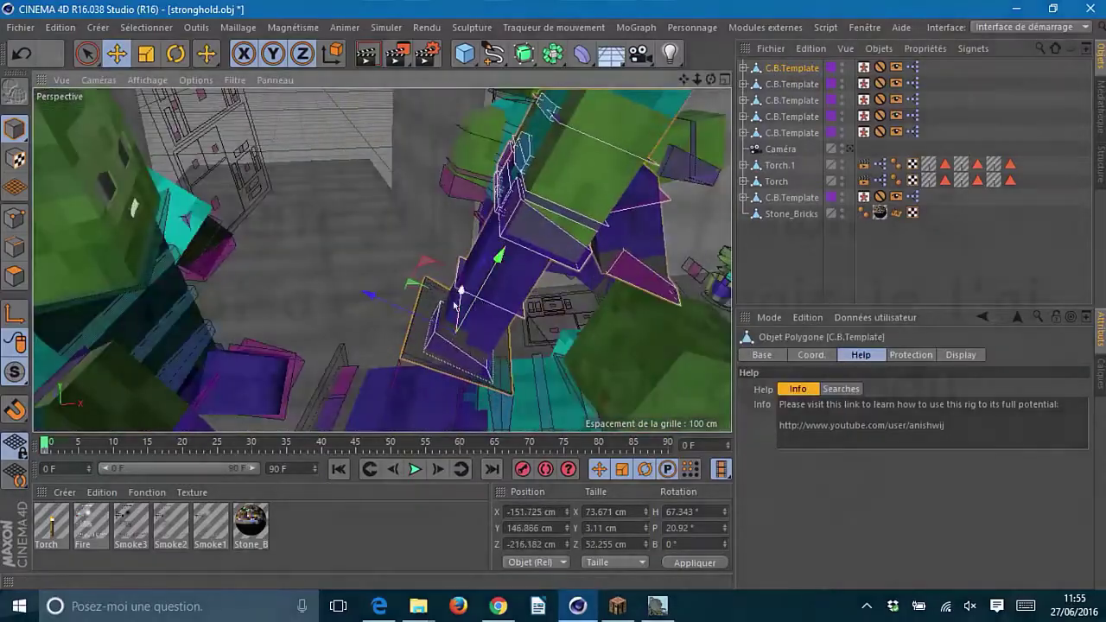
{"action": "key", "text": "ctrl+z"}
{"action": "key", "text": "ctrl+z"}
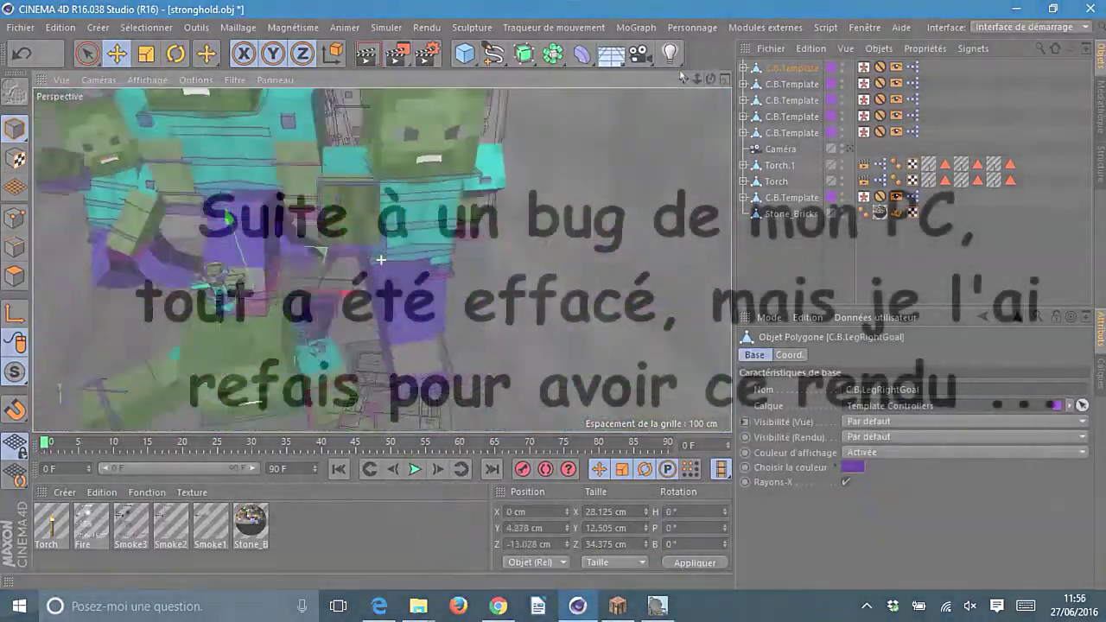
{"action": "key", "text": "ctrl+z"}
{"action": "key", "text": "ctrl+z"}
{"action": "key", "text": "ctrl+z"}
{"action": "key", "text": "ctrl+z"}
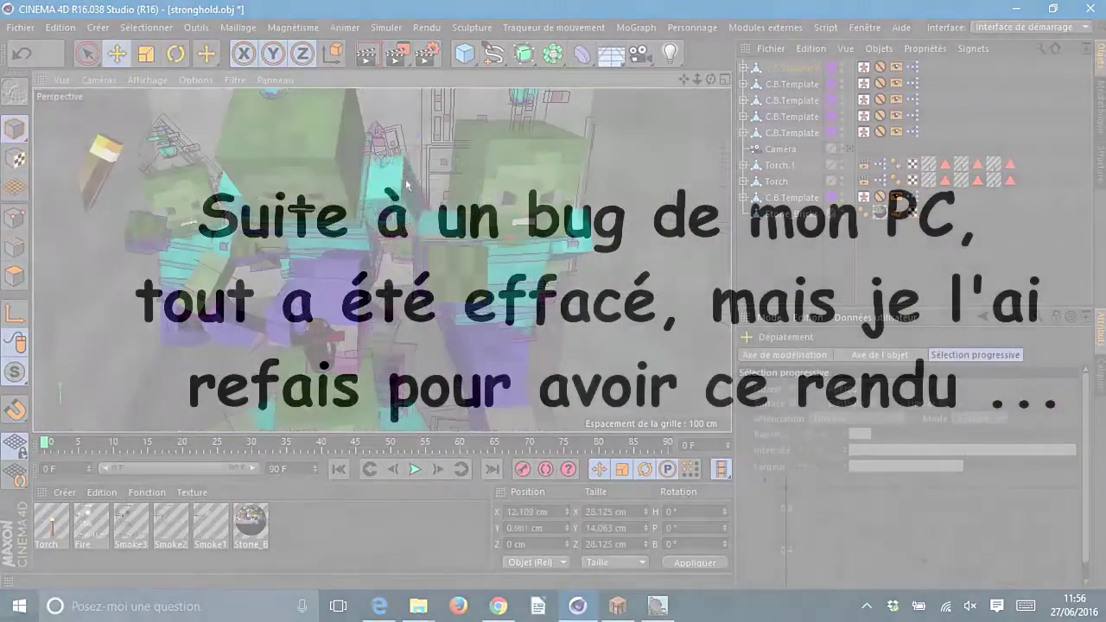
{"action": "key", "text": "ctrl+z"}
{"action": "key", "text": "ctrl+z"}
{"action": "key", "text": "ctrl+z"}
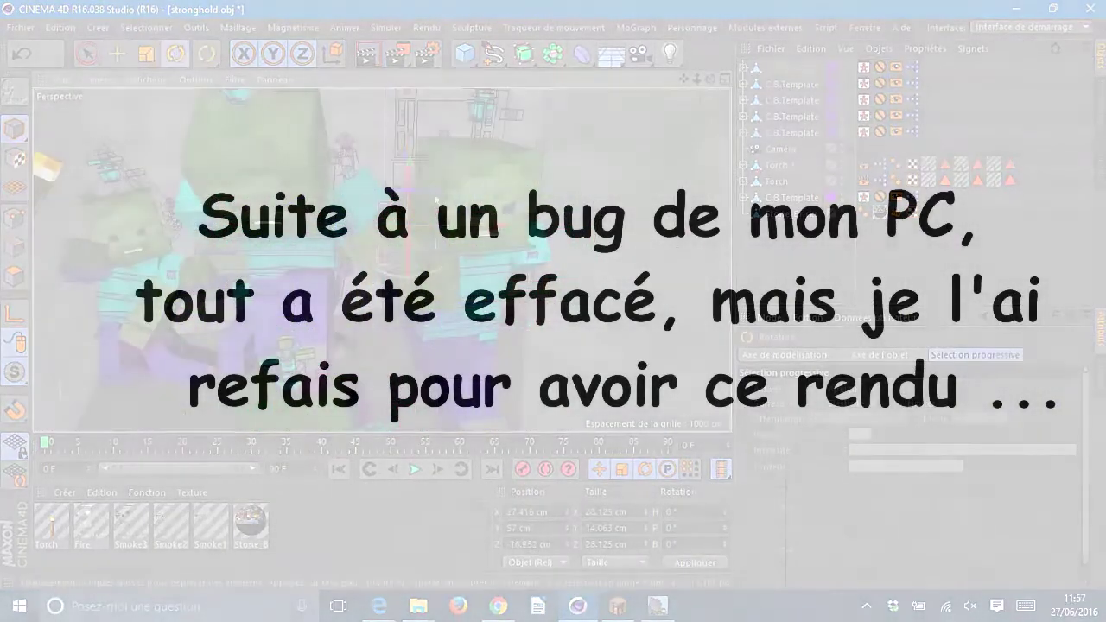